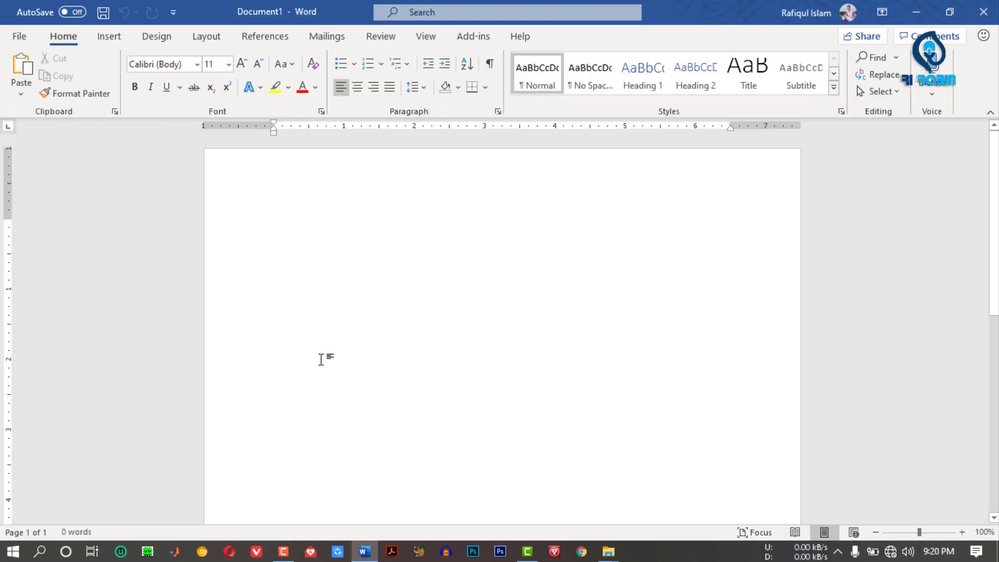
{"action": "left_click", "coordinate": [133, 38]}
{"action": "left_click", "coordinate": [154, 42]}
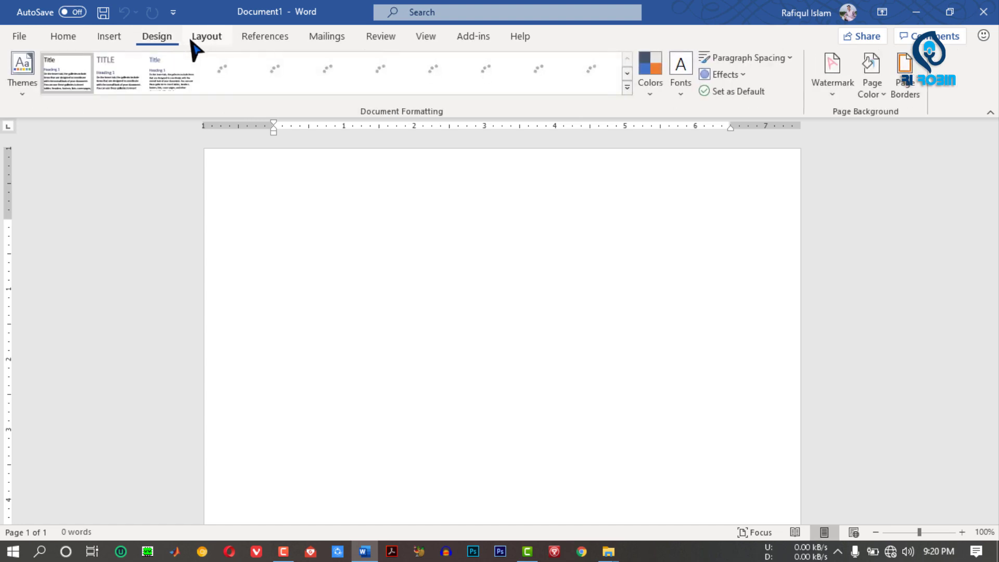
{"action": "left_click", "coordinate": [224, 42]}
{"action": "left_click", "coordinate": [273, 40]}
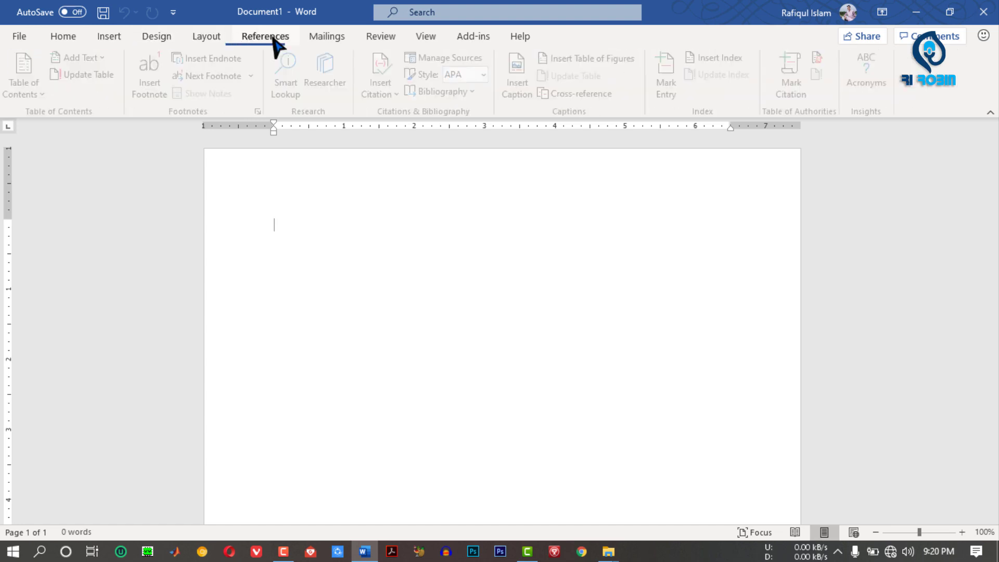
{"action": "left_click", "coordinate": [313, 41]}
{"action": "left_click", "coordinate": [77, 43]}
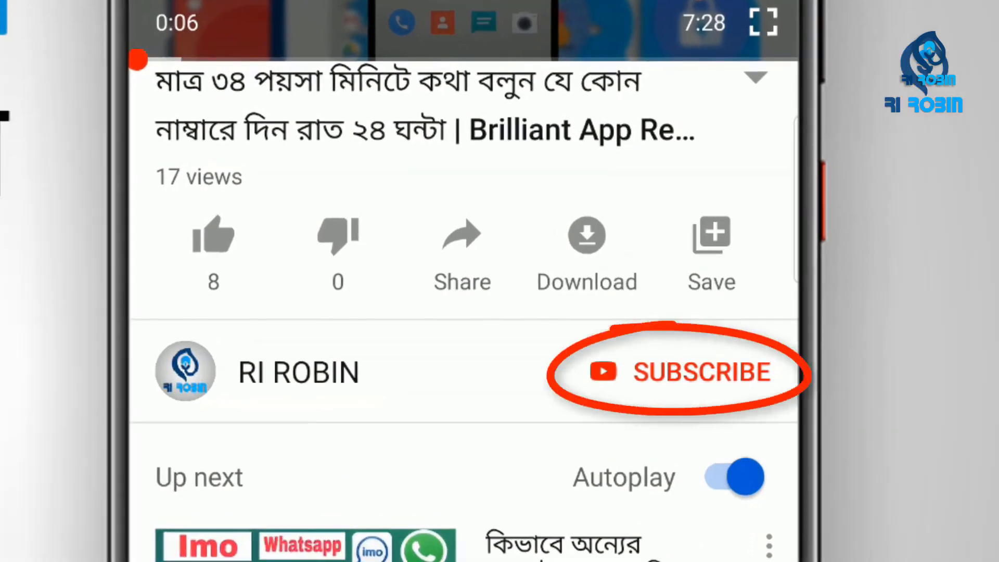
{"action": "left_click", "coordinate": [762, 374]}
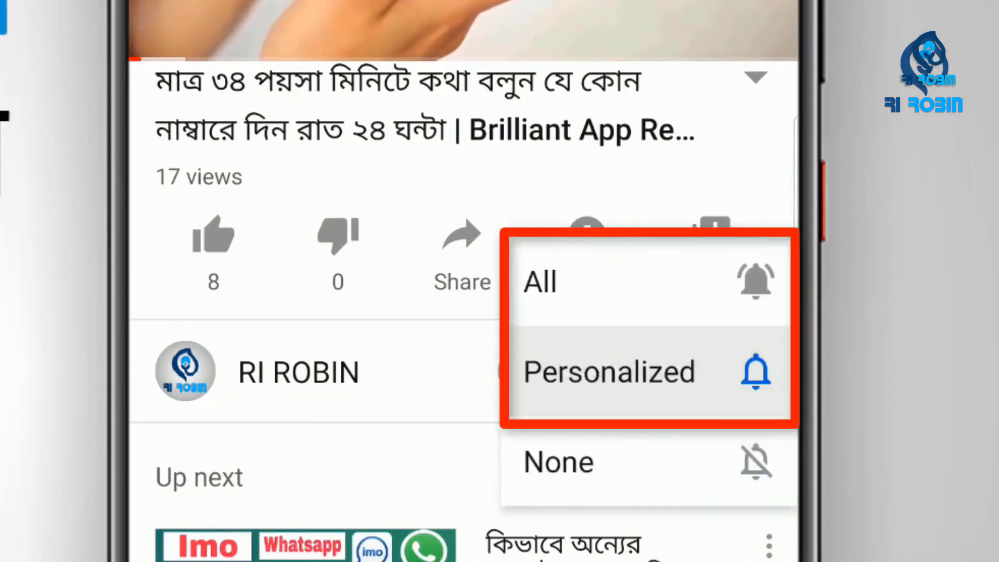
{"action": "left_click", "coordinate": [710, 271]}
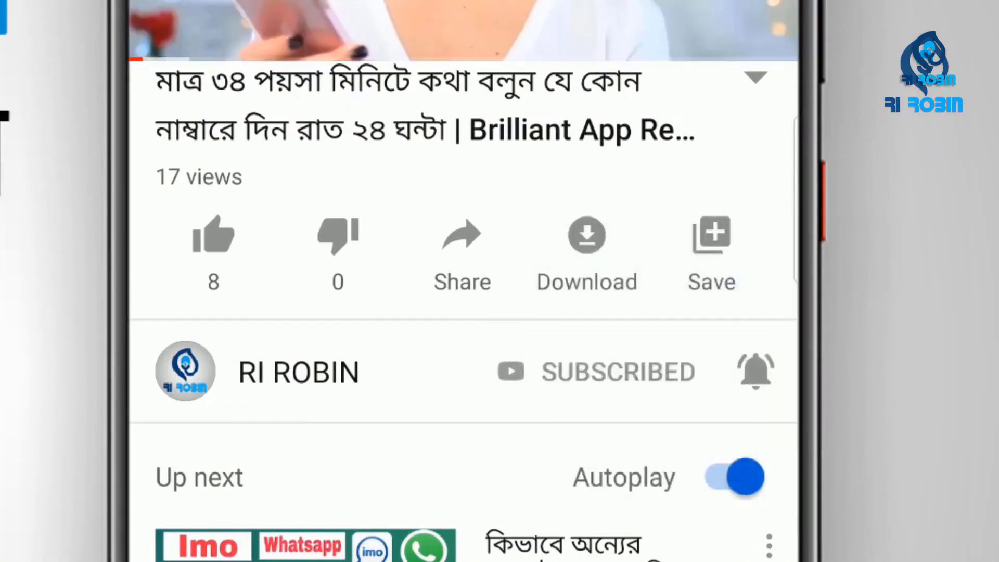
{"action": "left_click", "coordinate": [214, 240]}
{"action": "scroll", "coordinate": [463, 312], "scroll_direction": "down", "scroll_amount": 10}
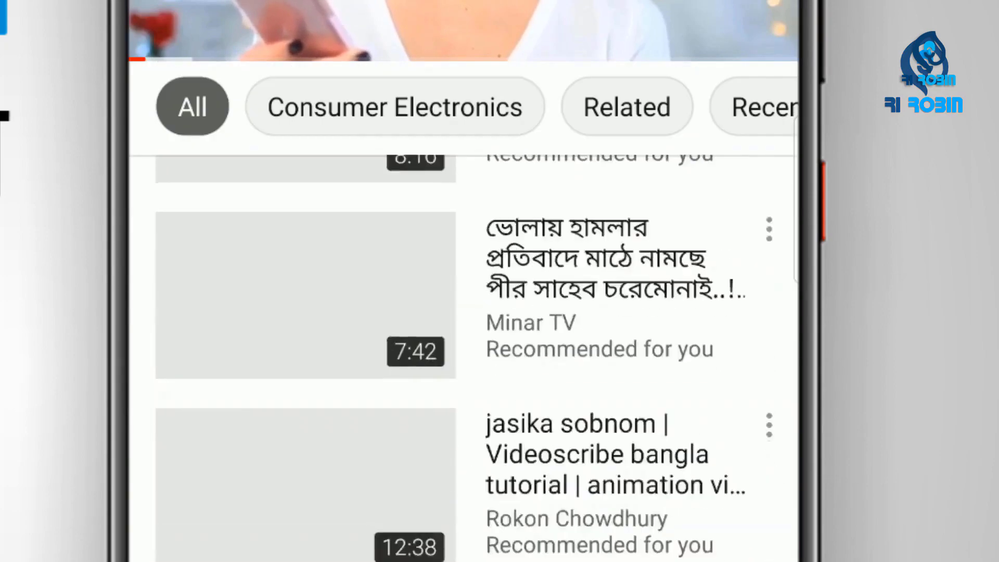
{"action": "left_click", "coordinate": [640, 427]}
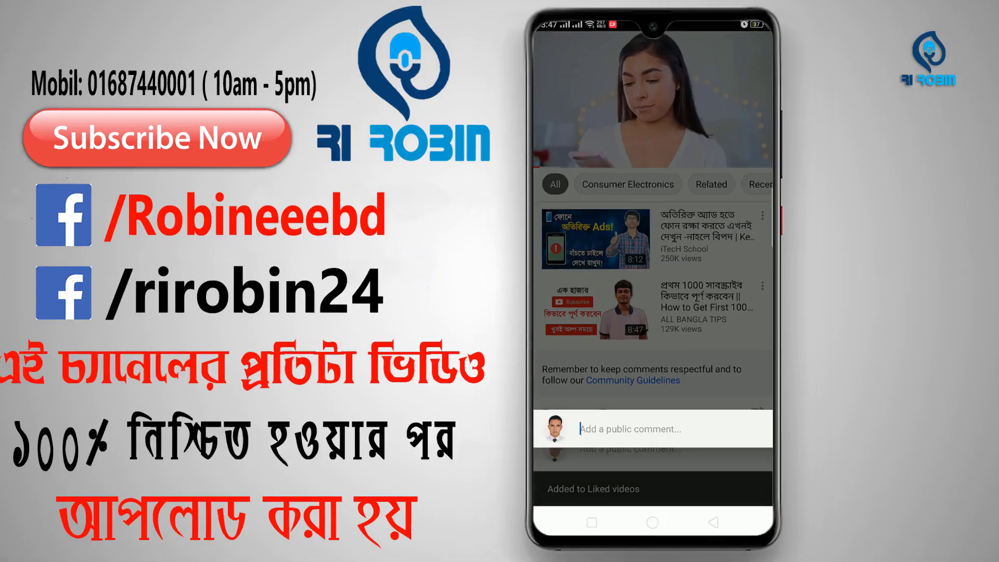
{"action": "type", "text": "Nice"}
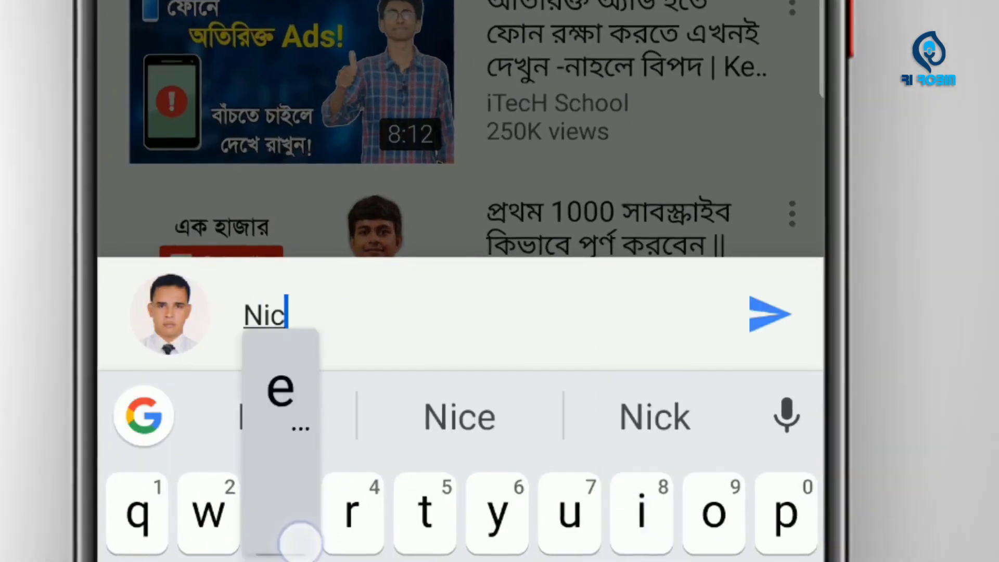
{"action": "type", "text": " vide"}
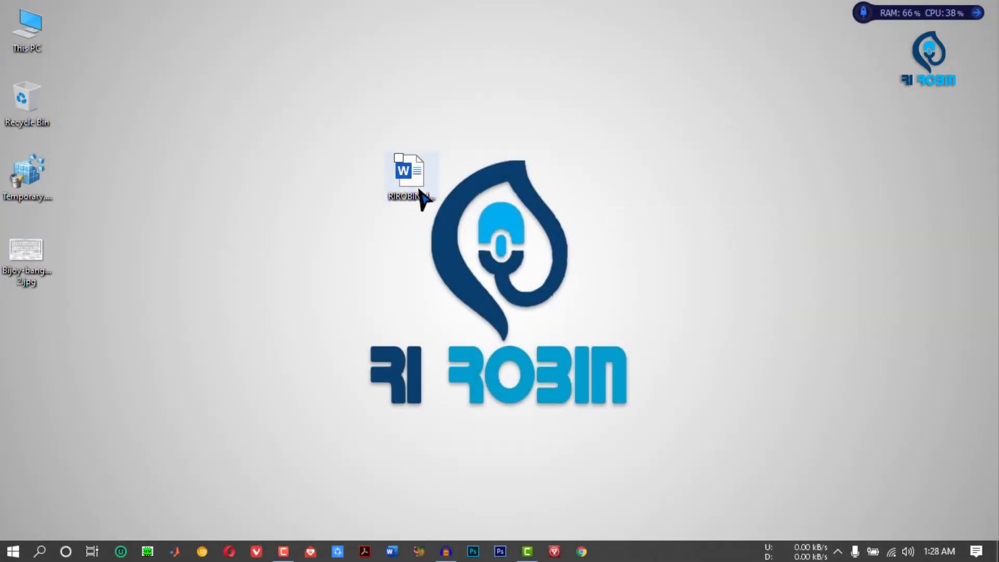
- Move the RIROBIN.docx file to the far right side of the desktop and open it in Word
{"action": "left_click_drag", "start_coordinate": [419, 196], "coordinate": [989, 254]}
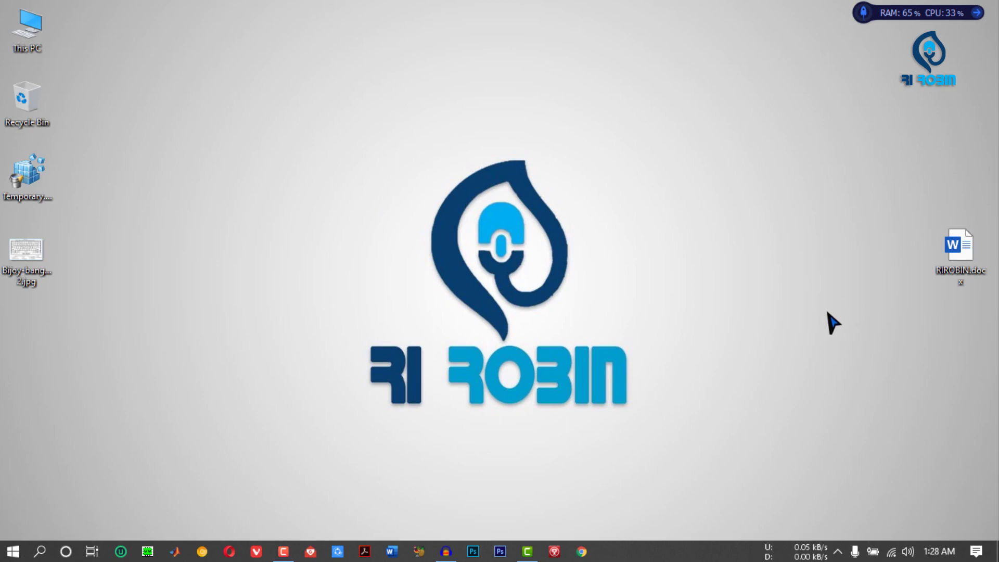
{"action": "double_click", "coordinate": [956, 270]}
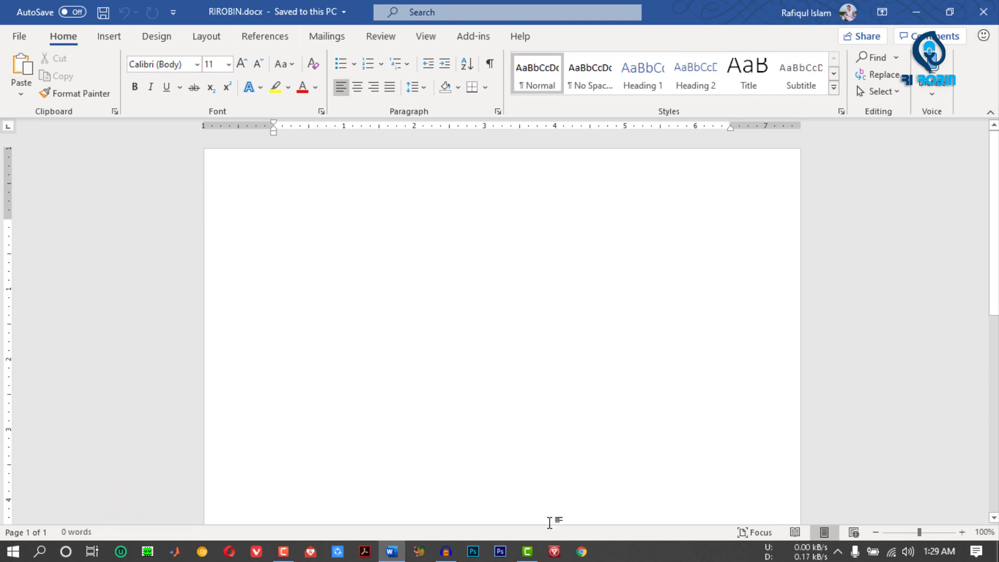
- Create a blank document from the start page, followed by two more blank documents
{"action": "left_click", "coordinate": [20, 36]}
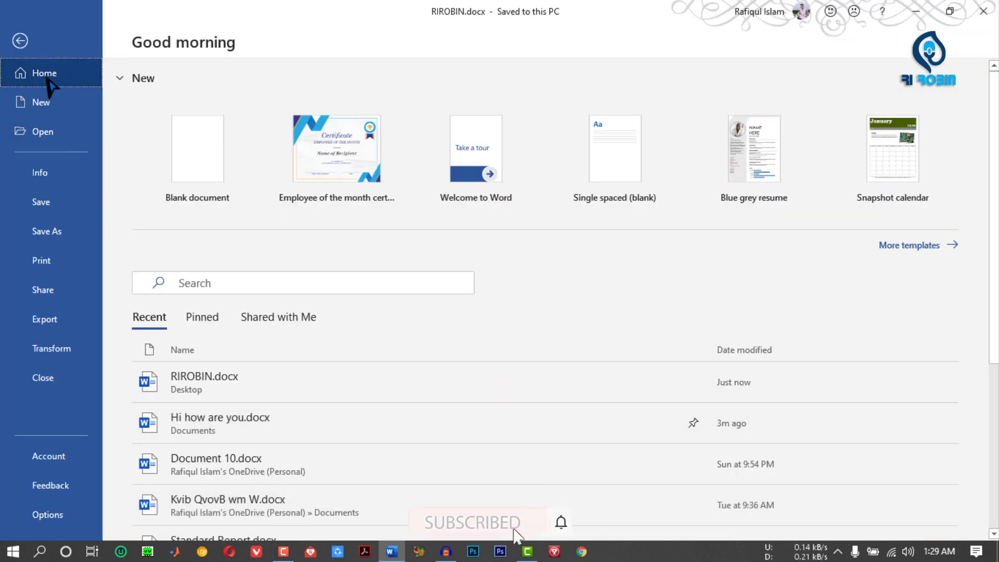
{"action": "left_click", "coordinate": [197, 165]}
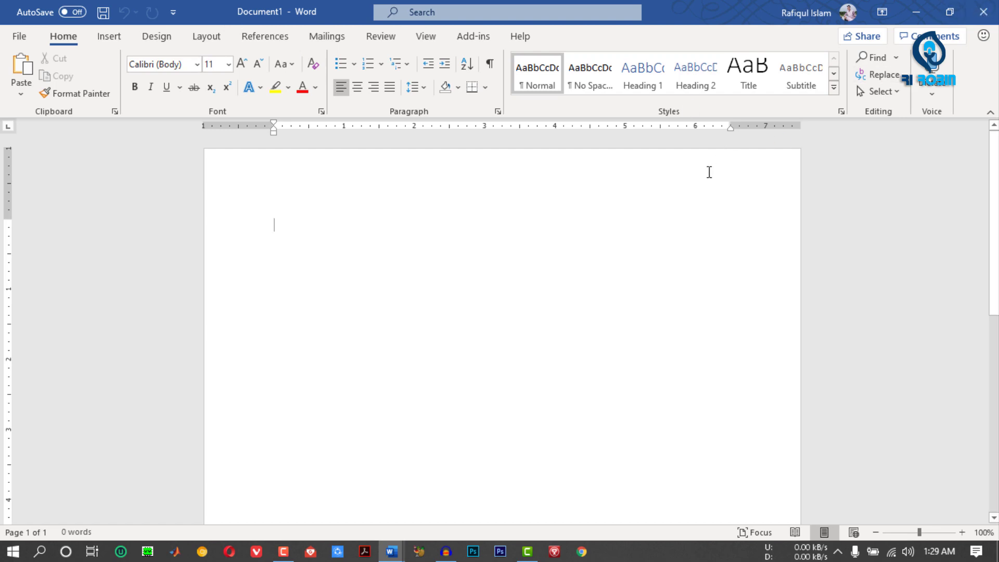
{"action": "key", "text": "ctrl+n"}
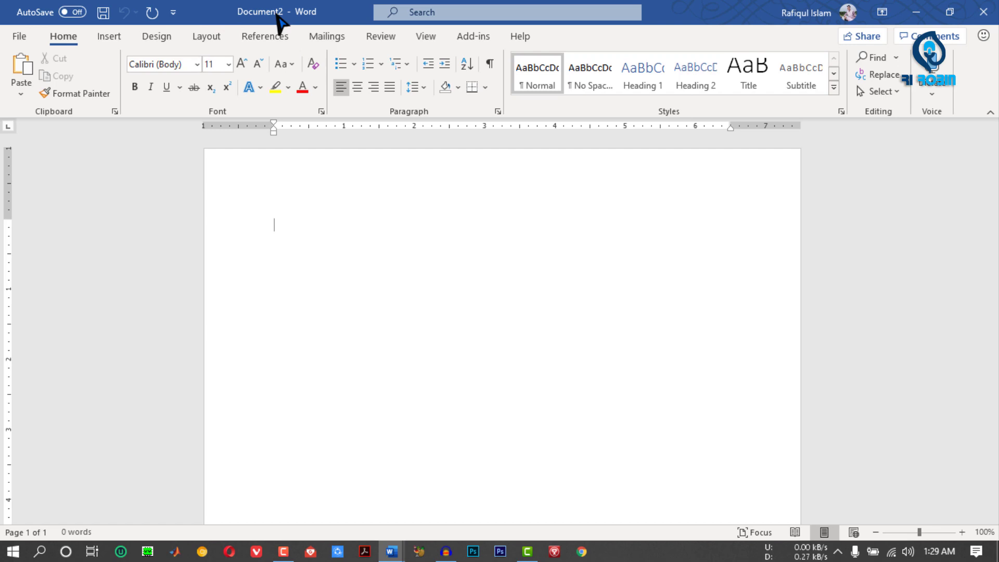
{"action": "key", "text": "ctrl+n"}
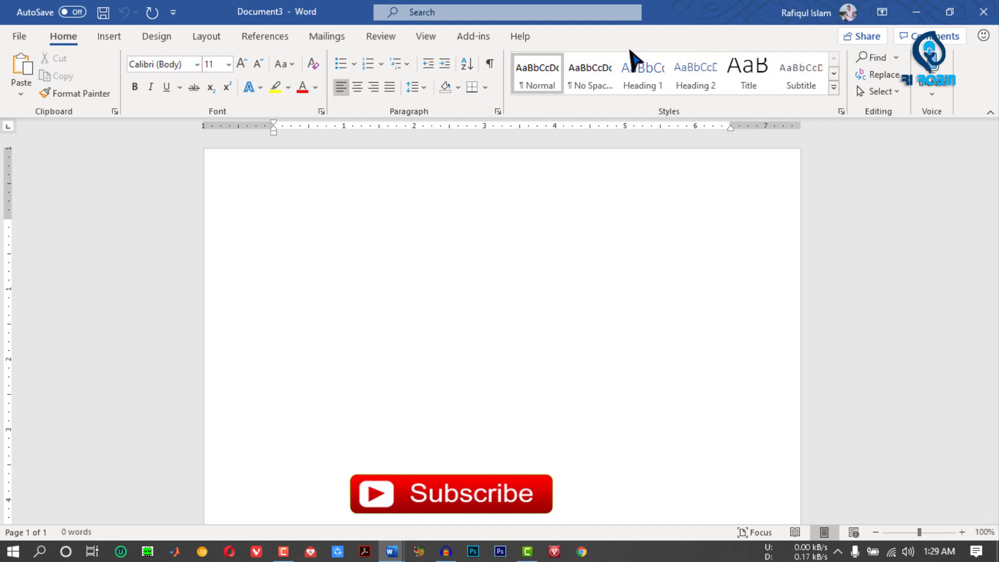
- Close the three new blank documents and return to RIROBIN.docx
{"action": "left_click", "coordinate": [985, 14]}
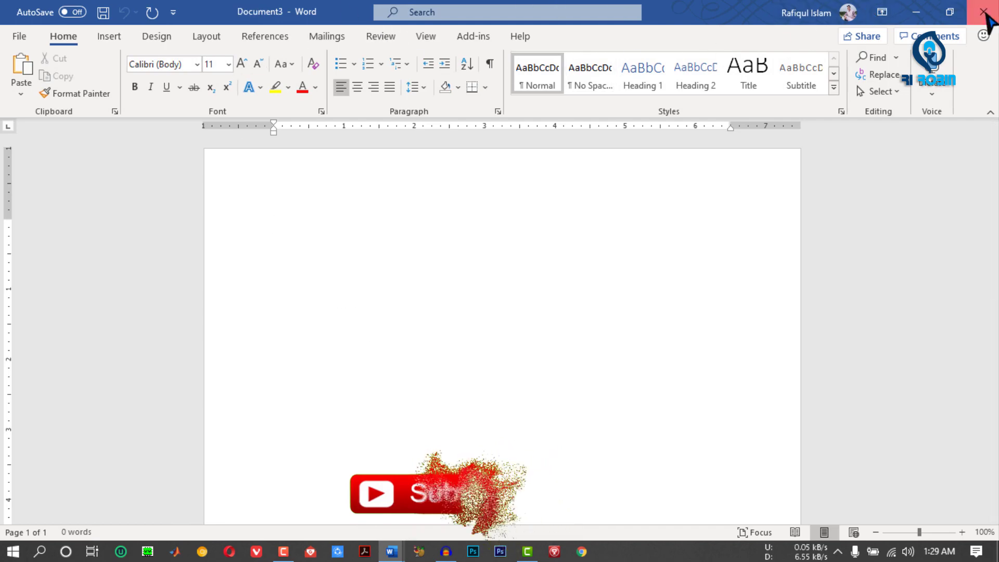
{"action": "left_click", "coordinate": [979, 14]}
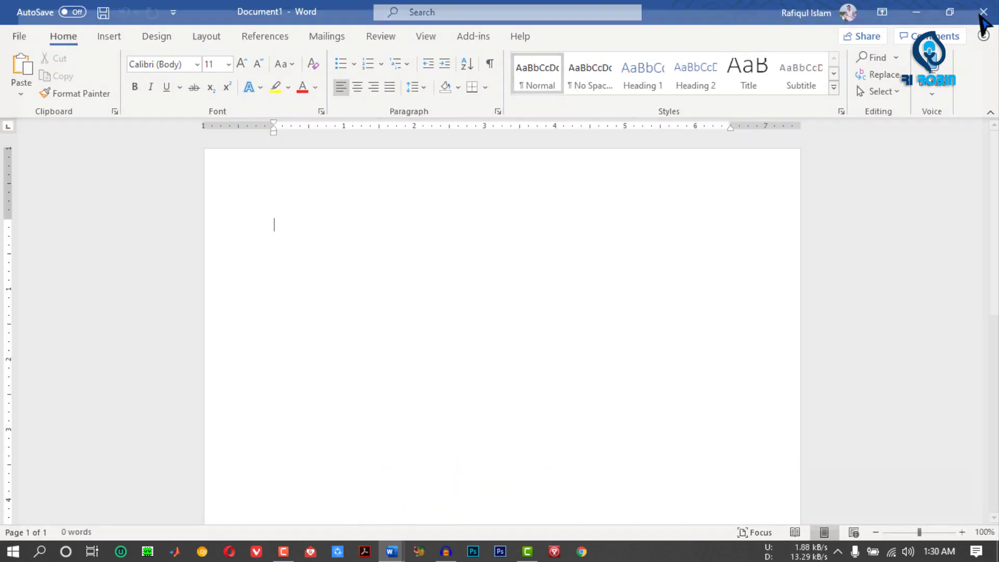
{"action": "left_click", "coordinate": [983, 12]}
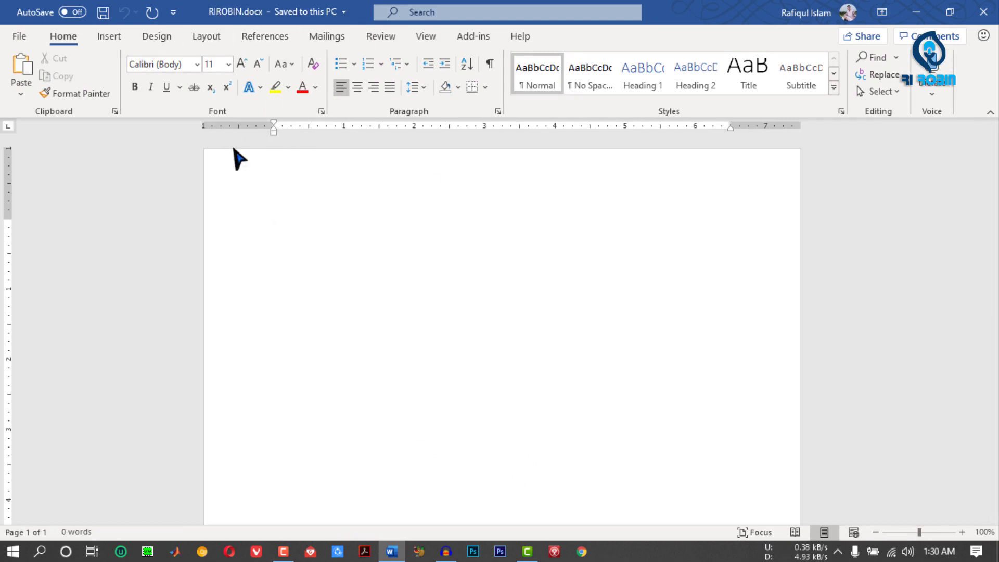
- Browse the full collection of document templates and return to the start page
{"action": "key", "text": "alt+f"}
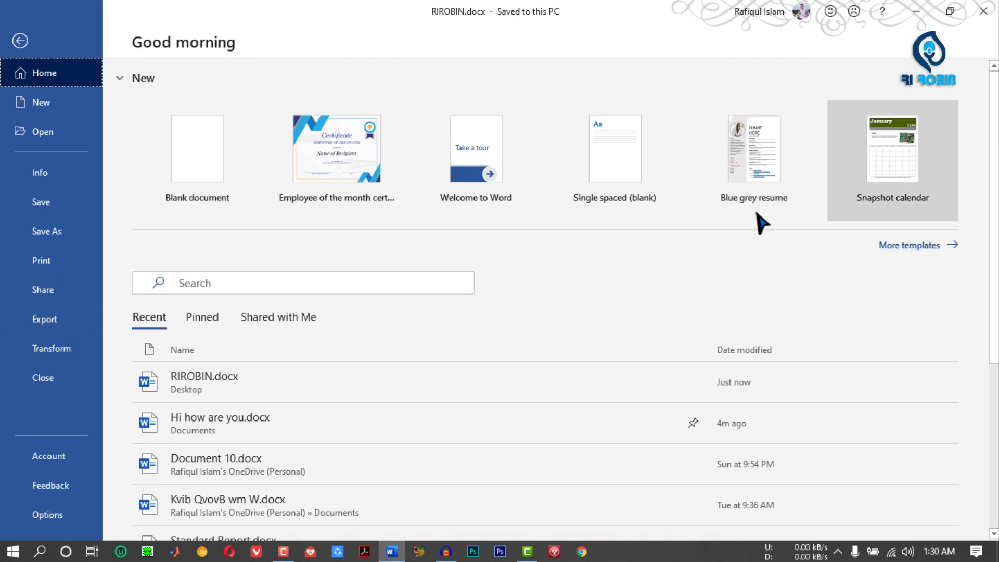
{"action": "left_click", "coordinate": [907, 245]}
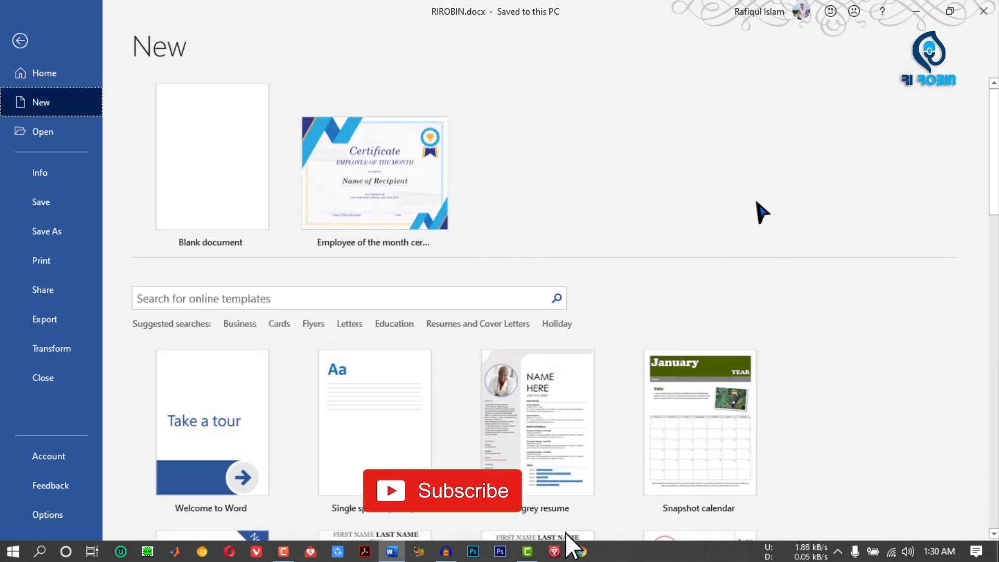
{"action": "left_click_drag", "start_coordinate": [994, 154], "coordinate": [996, 233]}
{"action": "left_click", "coordinate": [42, 83]}
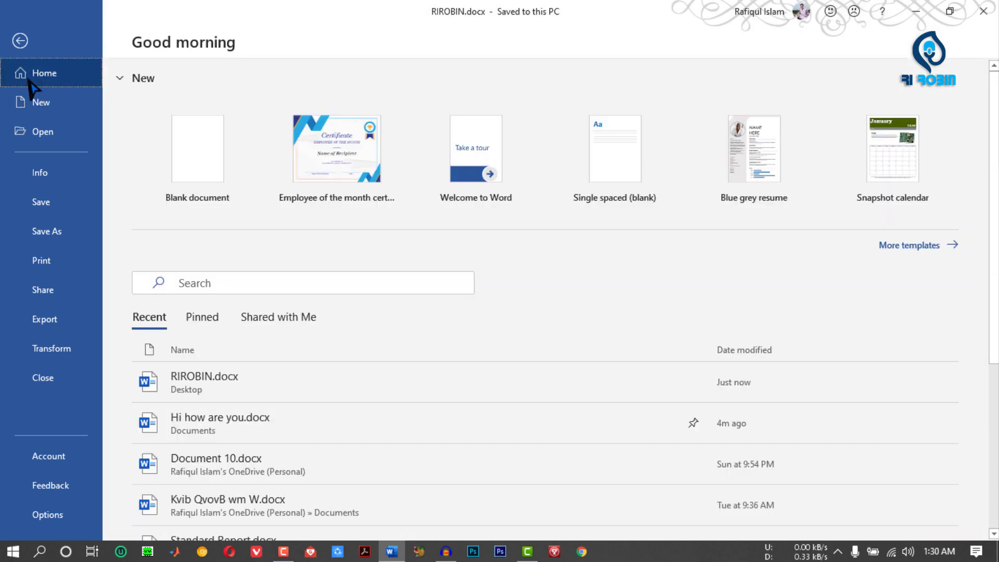
- Look through the recent documents on the start page, check the pinned ones, and return to the recent documents
{"action": "scroll", "coordinate": [52, 124], "scroll_direction": "down", "scroll_amount": 4}
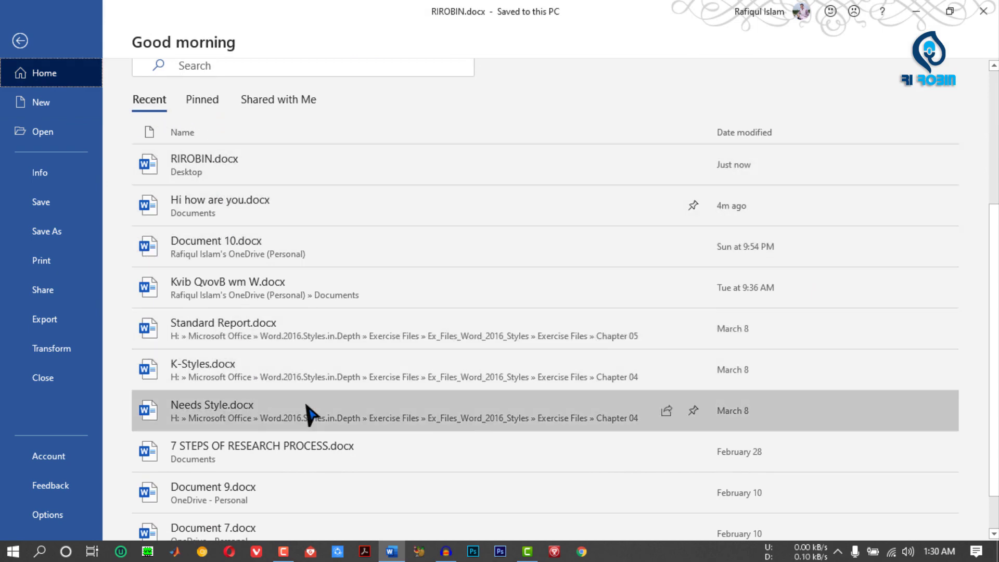
{"action": "scroll", "coordinate": [307, 414], "scroll_direction": "up", "scroll_amount": 3}
{"action": "scroll", "coordinate": [307, 413], "scroll_direction": "down", "scroll_amount": 3}
{"action": "scroll", "coordinate": [307, 413], "scroll_direction": "up", "scroll_amount": 4}
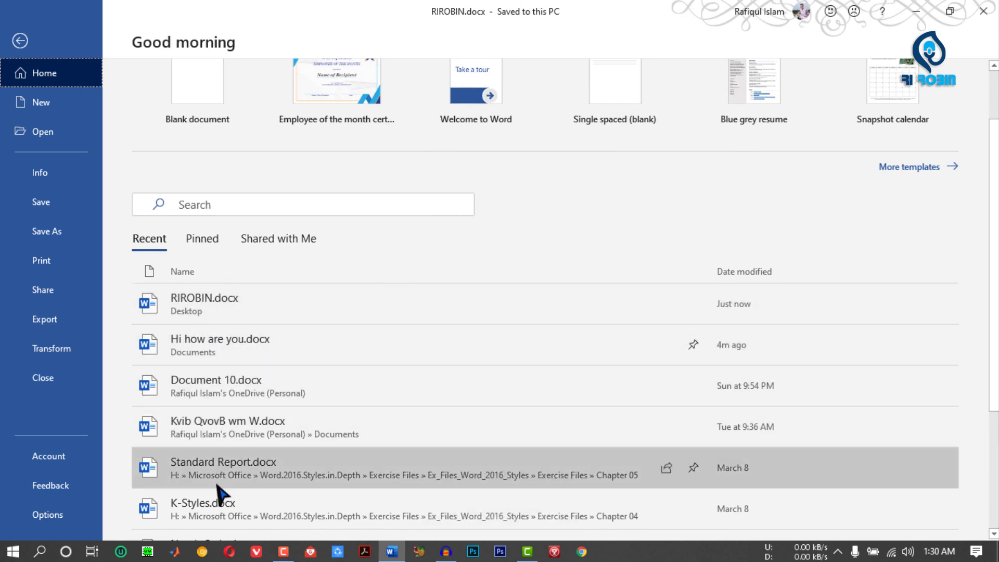
{"action": "left_click", "coordinate": [197, 239]}
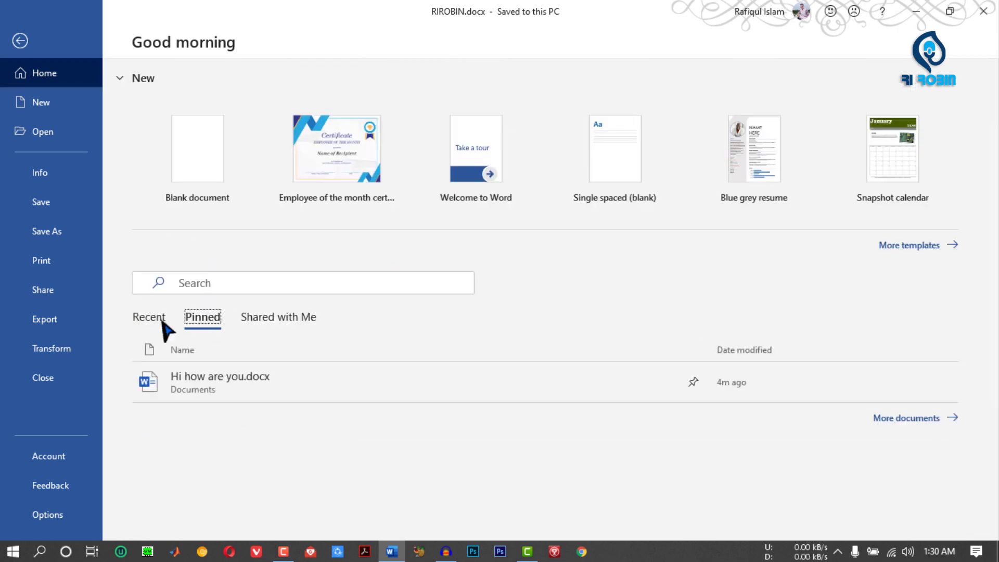
{"action": "left_click", "coordinate": [143, 318]}
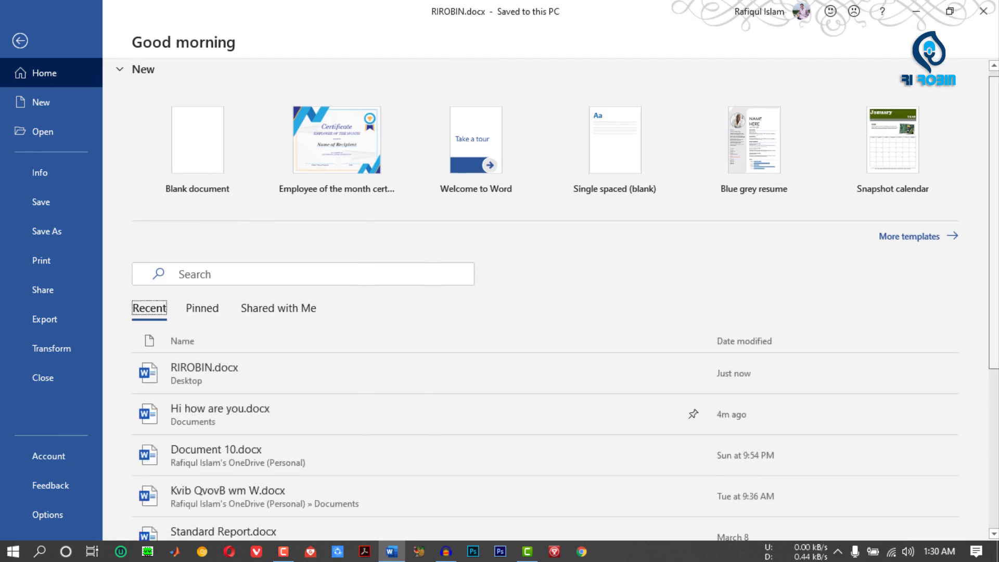
- Pin RIROBIN.docx from the recent documents, and check the pinned documents and those shared with the account
{"action": "scroll", "coordinate": [267, 223], "scroll_direction": "down", "scroll_amount": 5}
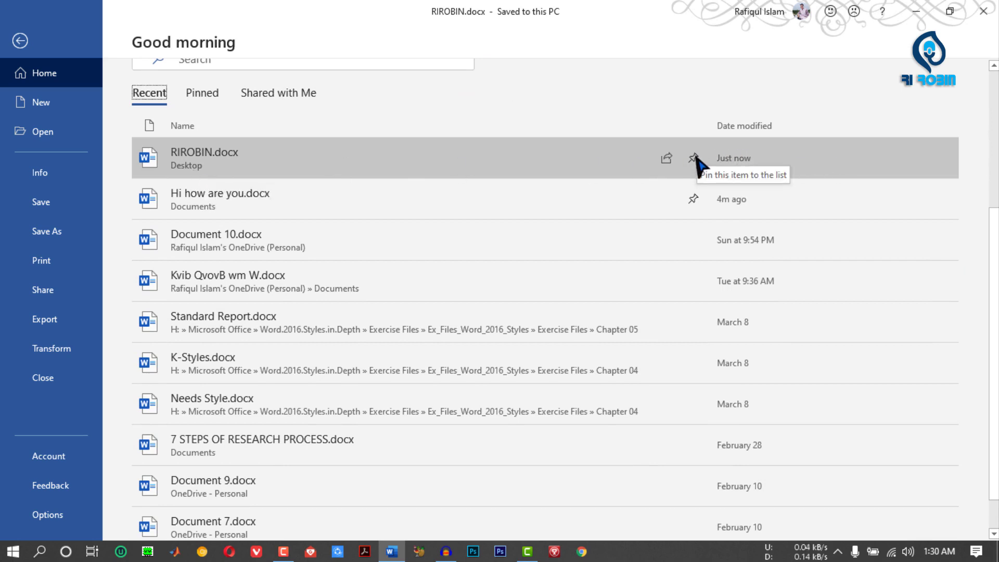
{"action": "scroll", "coordinate": [696, 161], "scroll_direction": "down", "scroll_amount": 1}
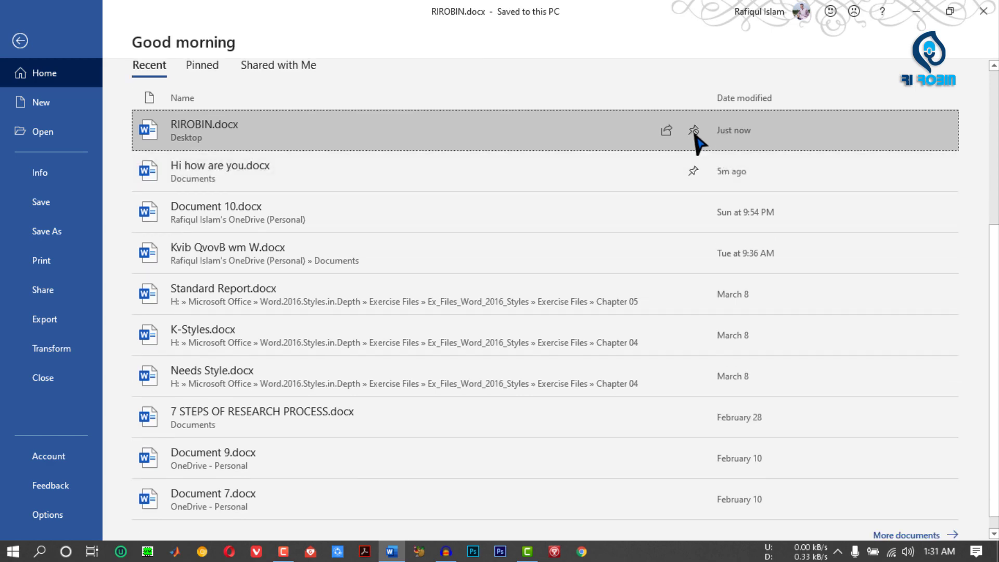
{"action": "scroll", "coordinate": [676, 210], "scroll_direction": "up", "scroll_amount": 5}
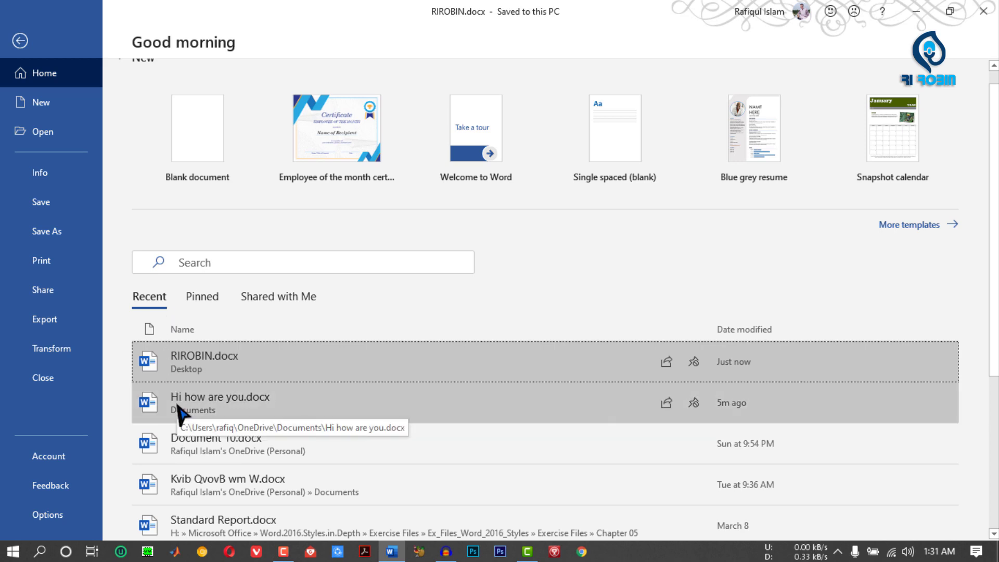
{"action": "left_click", "coordinate": [206, 303]}
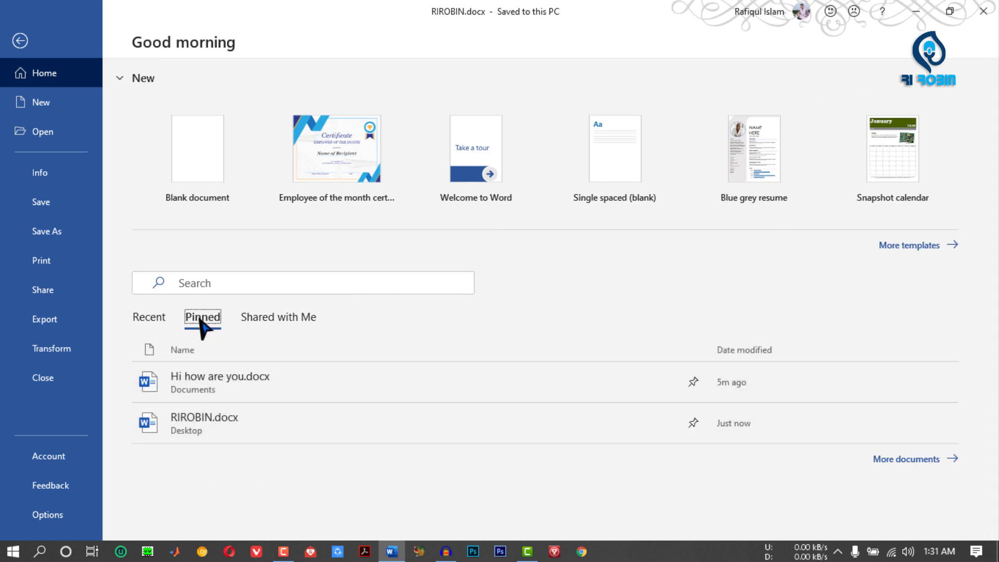
{"action": "left_click", "coordinate": [278, 316]}
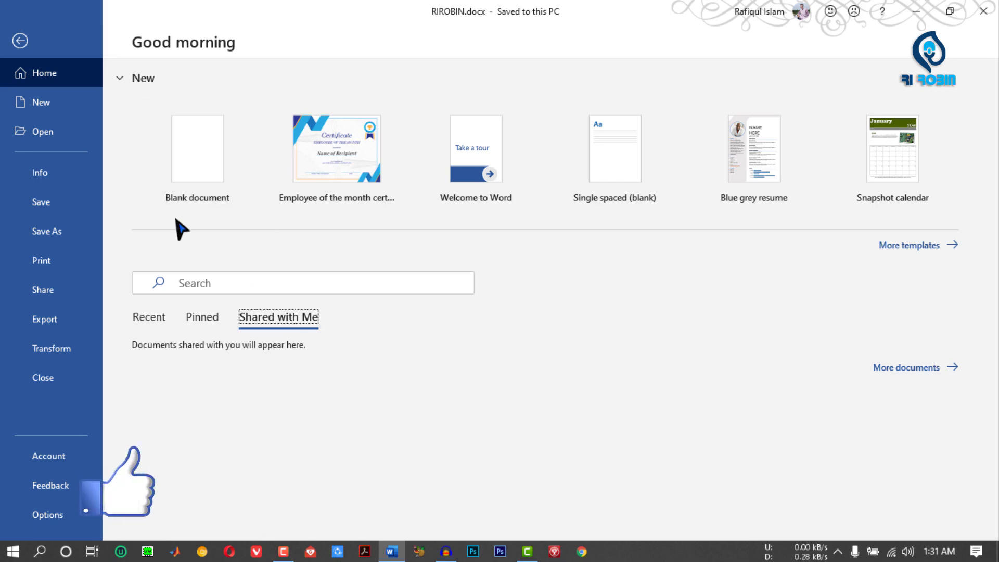
- Browse the templates offered for a new document from beginning to end and return to the start page
{"action": "left_click", "coordinate": [41, 102]}
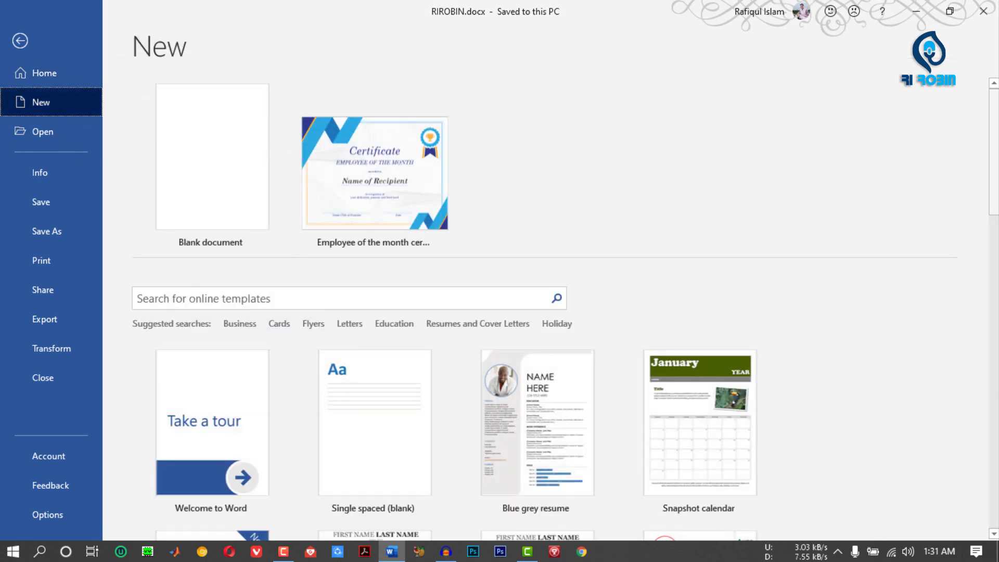
{"action": "scroll", "coordinate": [825, 156], "scroll_direction": "down", "scroll_amount": 10}
{"action": "scroll", "coordinate": [707, 106], "scroll_direction": "down", "scroll_amount": 5}
{"action": "scroll", "coordinate": [708, 107], "scroll_direction": "up", "scroll_amount": 15}
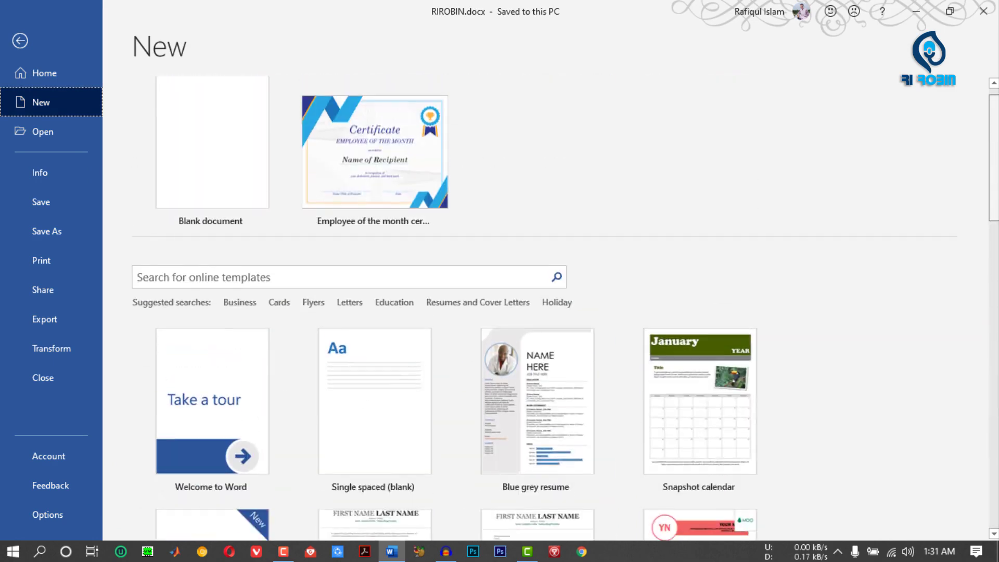
{"action": "left_click", "coordinate": [57, 79]}
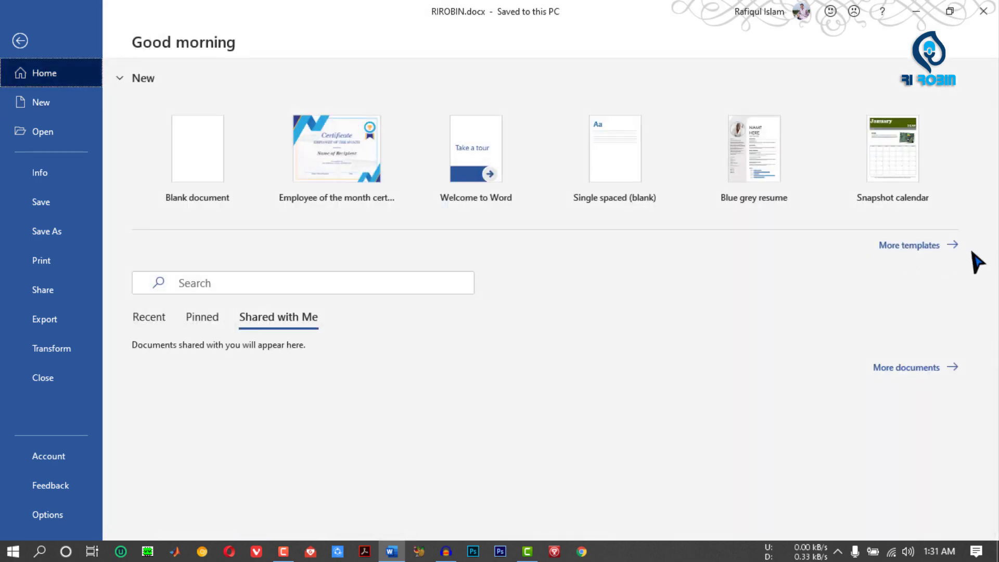
- Revisit the new-document templates and display the existing documents and storage locations available for opening
{"action": "left_click", "coordinate": [62, 130]}
{"action": "left_click", "coordinate": [58, 104]}
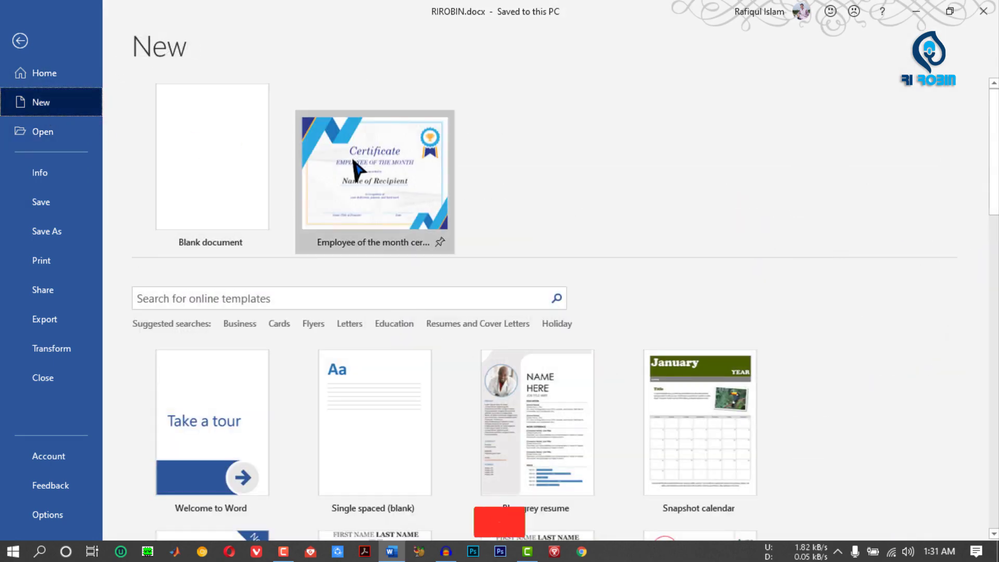
{"action": "left_click", "coordinate": [40, 136]}
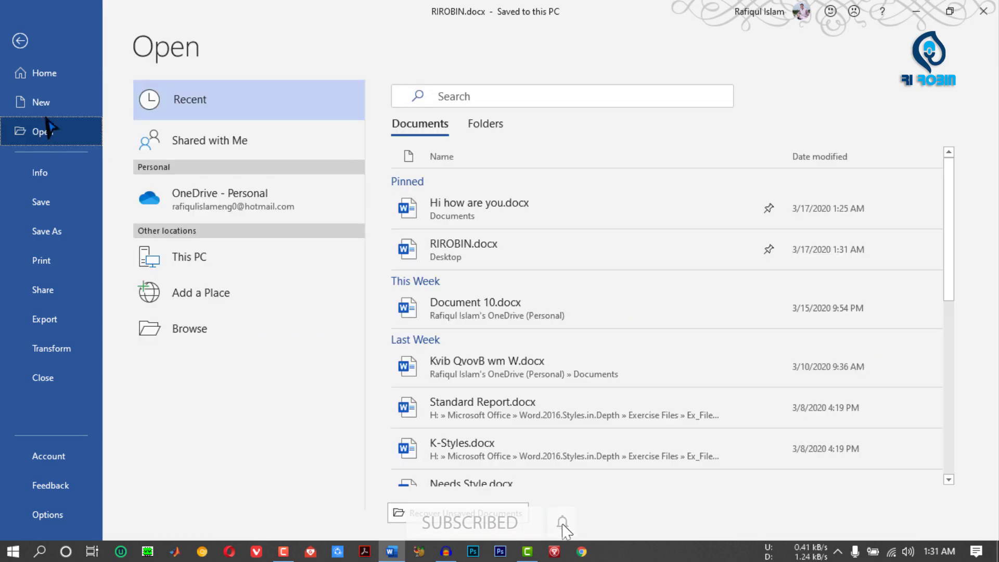
- Revisit the start page's recent documents, and examine the recent documents, recent folders and shared files available for opening
{"action": "left_click", "coordinate": [46, 82]}
{"action": "left_click", "coordinate": [155, 322]}
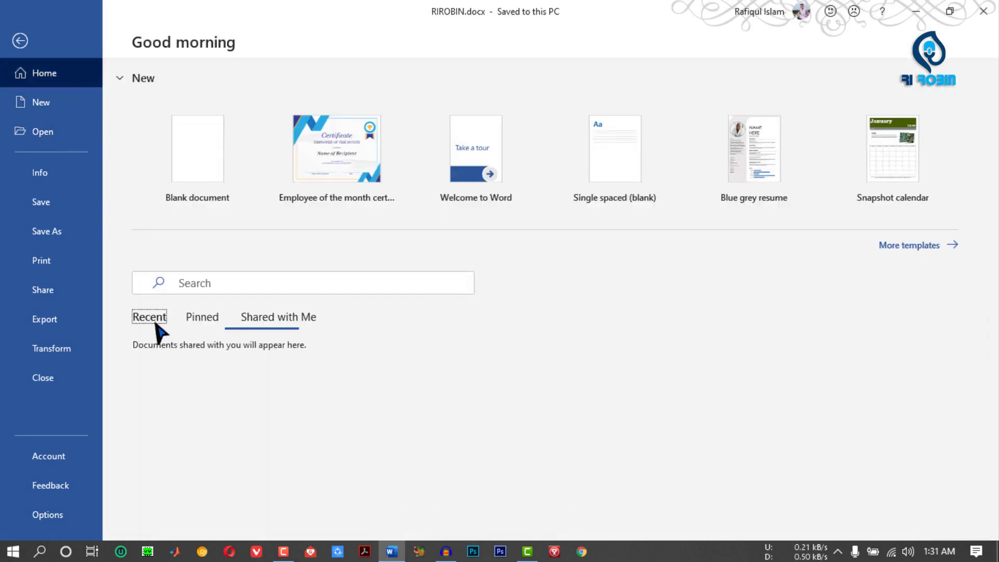
{"action": "left_click", "coordinate": [41, 131]}
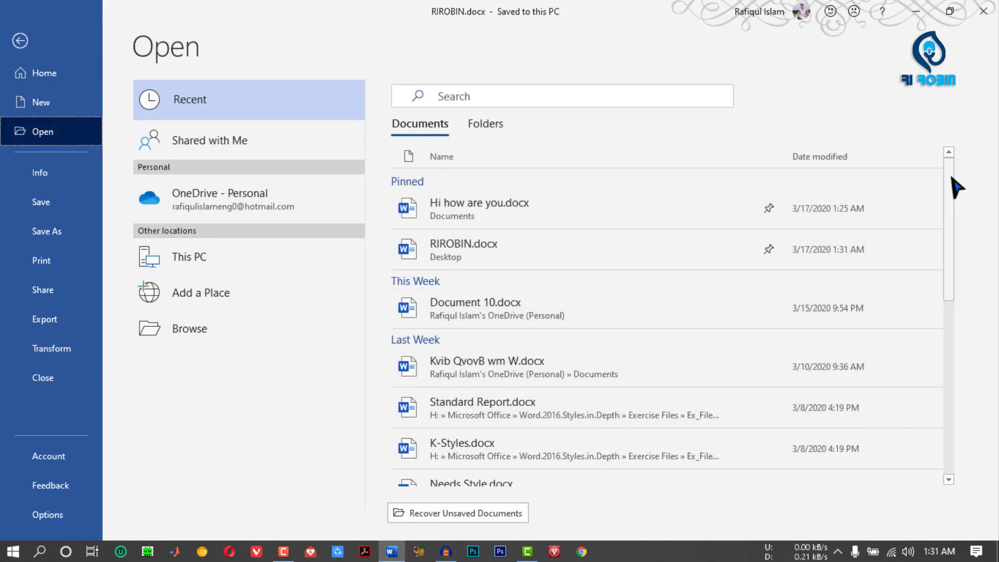
{"action": "left_click_drag", "start_coordinate": [949, 187], "coordinate": [495, 111]}
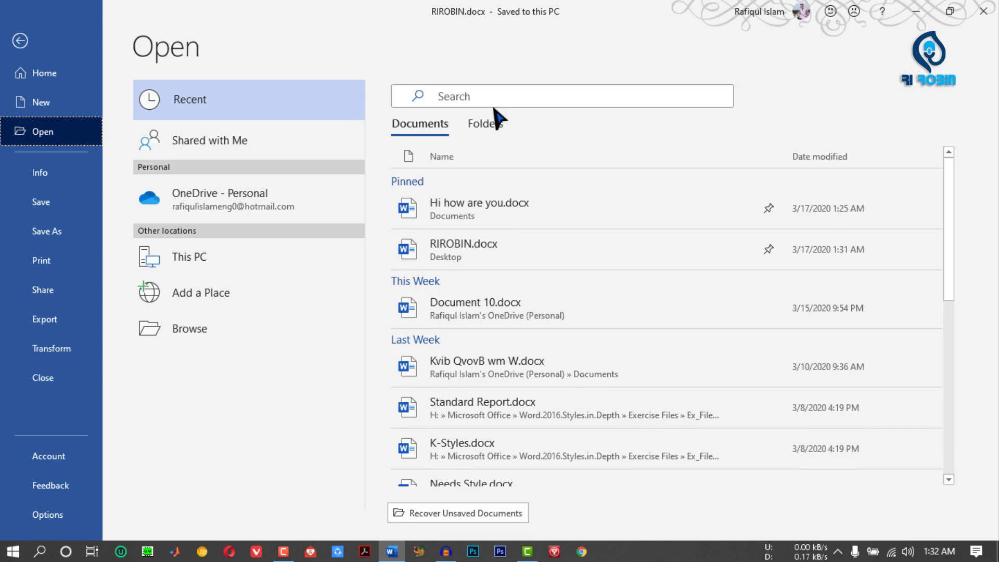
{"action": "left_click", "coordinate": [486, 125]}
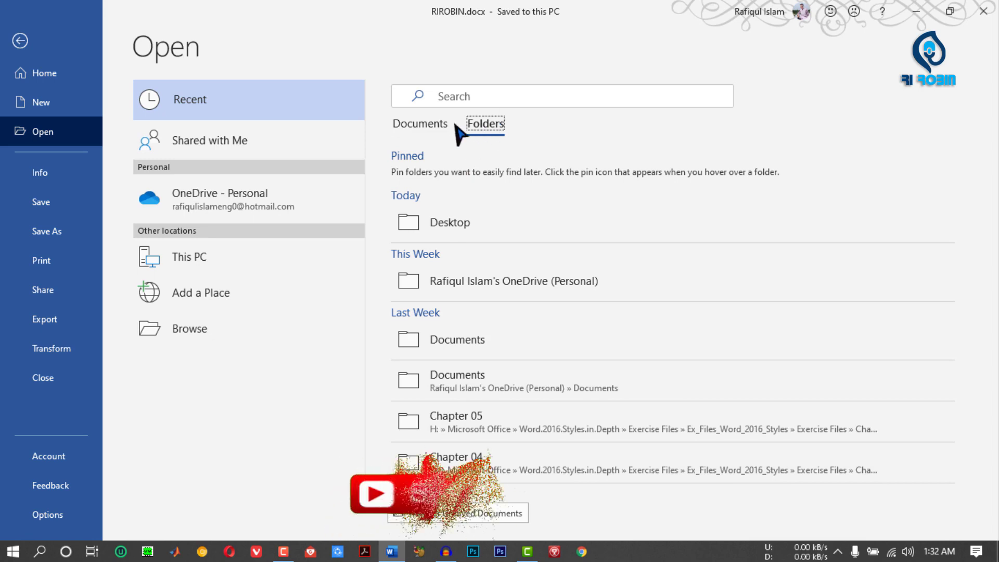
{"action": "left_click", "coordinate": [195, 143]}
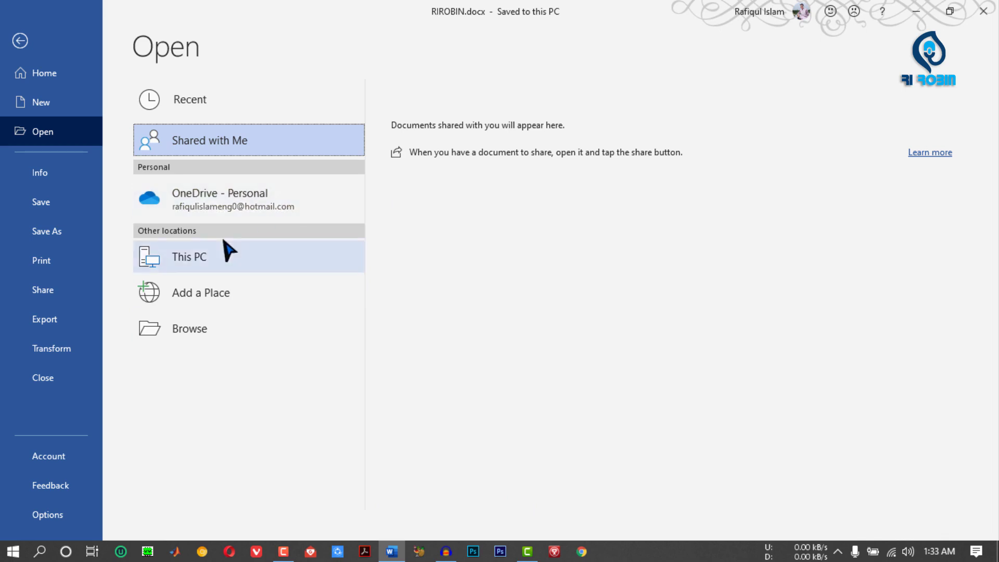
- Look through the storage locations on This PC, and bring up and dismiss the file-opening dialog
{"action": "left_click", "coordinate": [233, 258]}
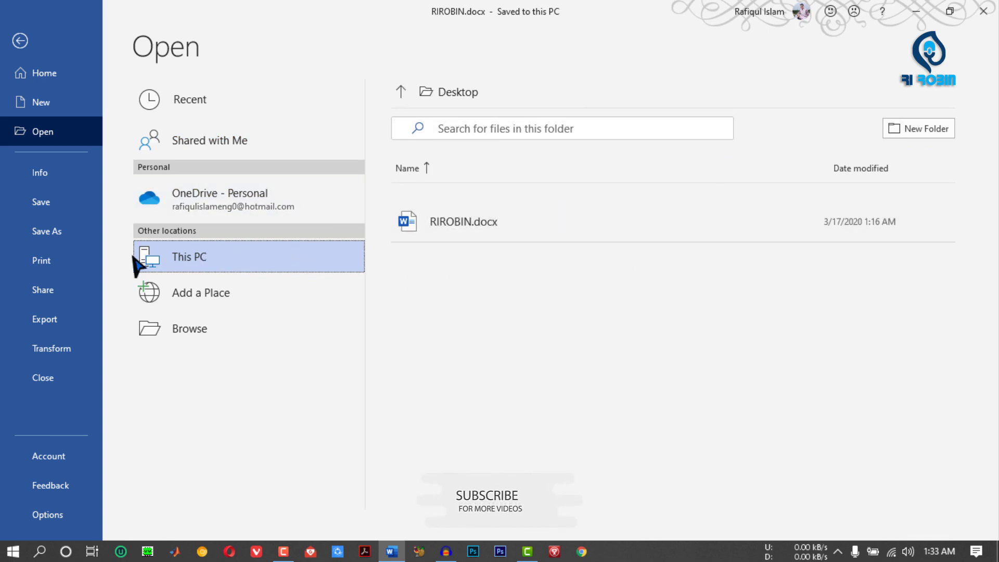
{"action": "left_click", "coordinate": [923, 133]}
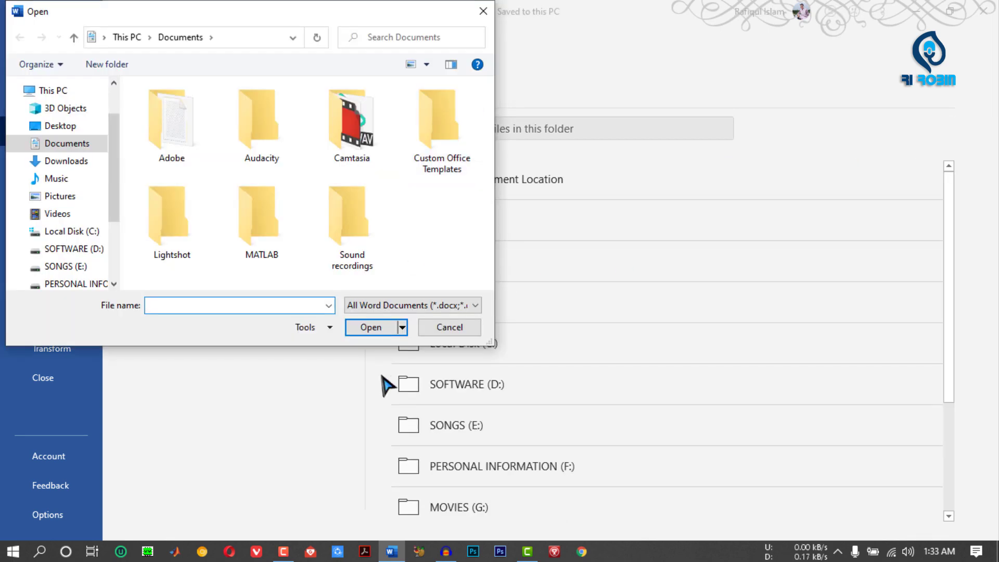
{"action": "left_click", "coordinate": [449, 327]}
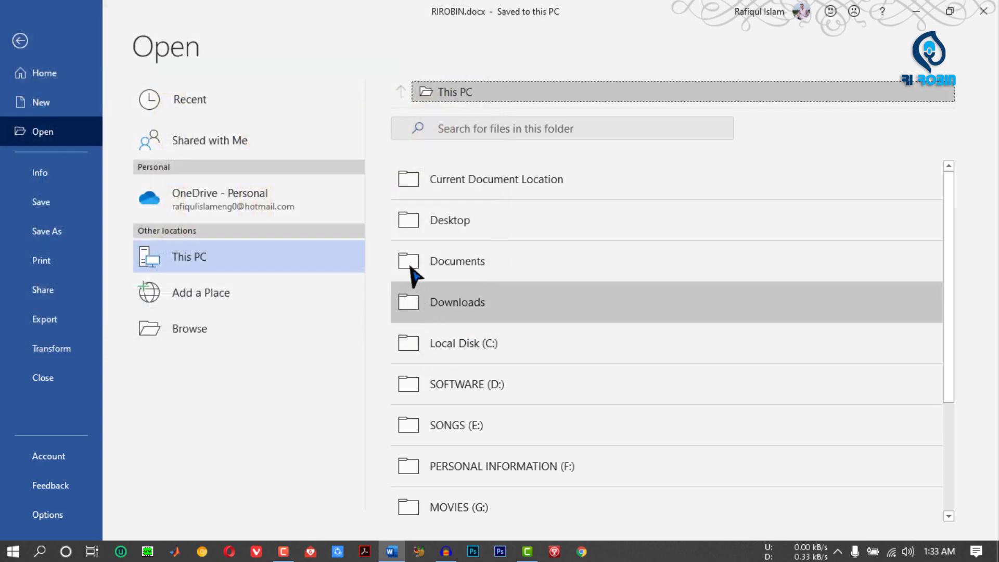
- Bring up the file-opening dialog from This PC, enlarge it, and open RIROBIN.docx from the Desktop folder
{"action": "left_click", "coordinate": [501, 96]}
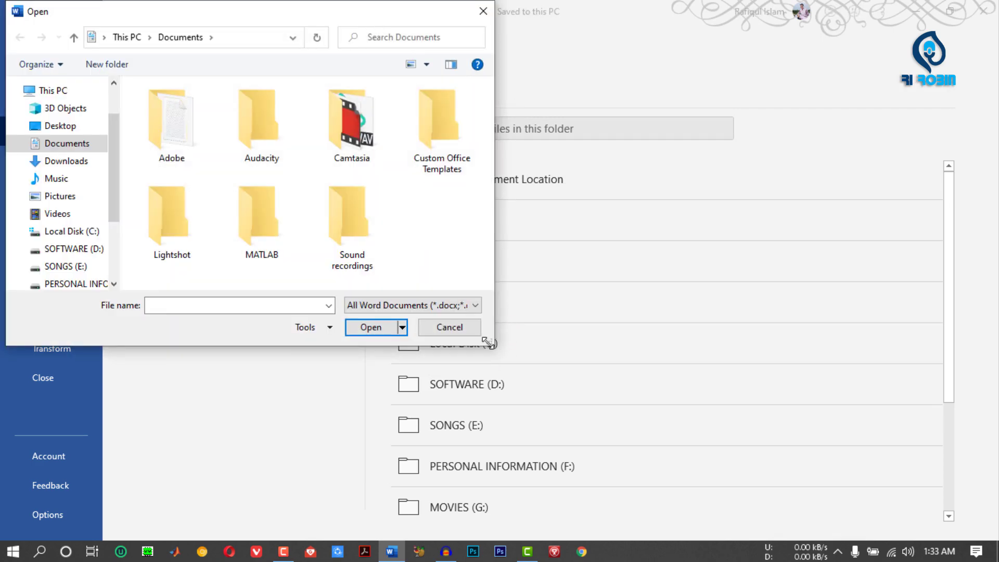
{"action": "left_click_drag", "start_coordinate": [488, 343], "coordinate": [820, 481]}
{"action": "scroll", "coordinate": [123, 114], "scroll_direction": "up", "scroll_amount": 1}
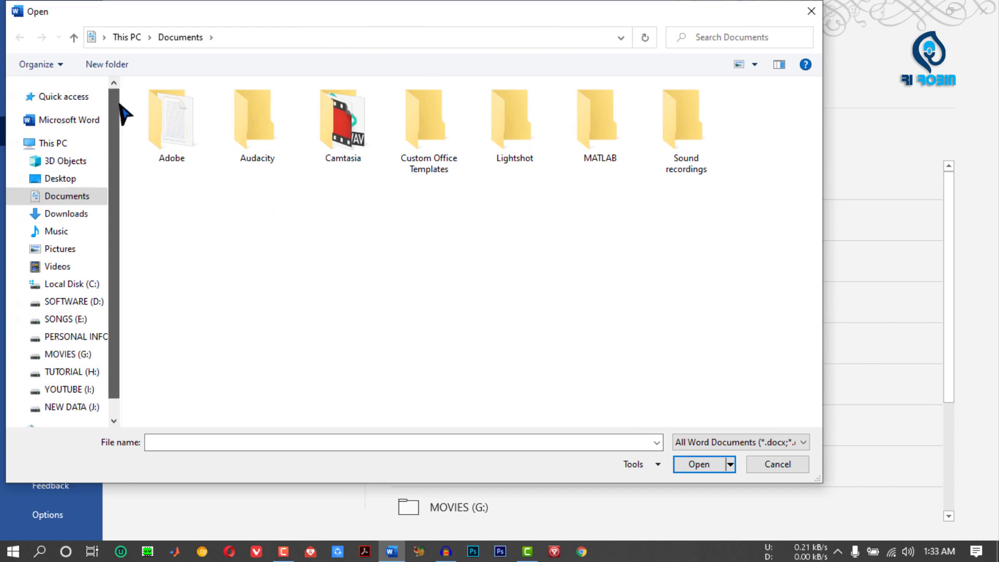
{"action": "scroll", "coordinate": [112, 135], "scroll_direction": "down", "scroll_amount": 1}
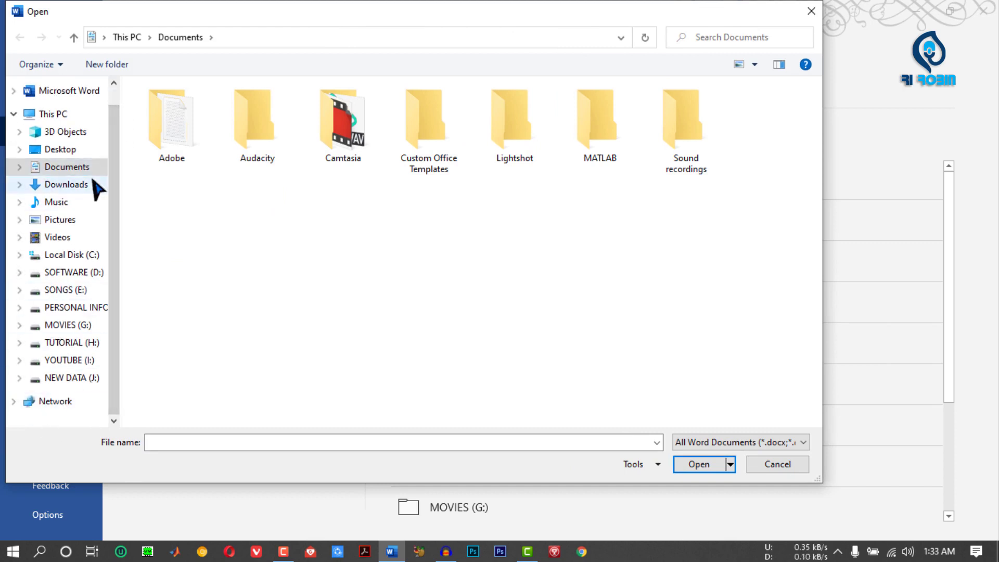
{"action": "left_click", "coordinate": [47, 150]}
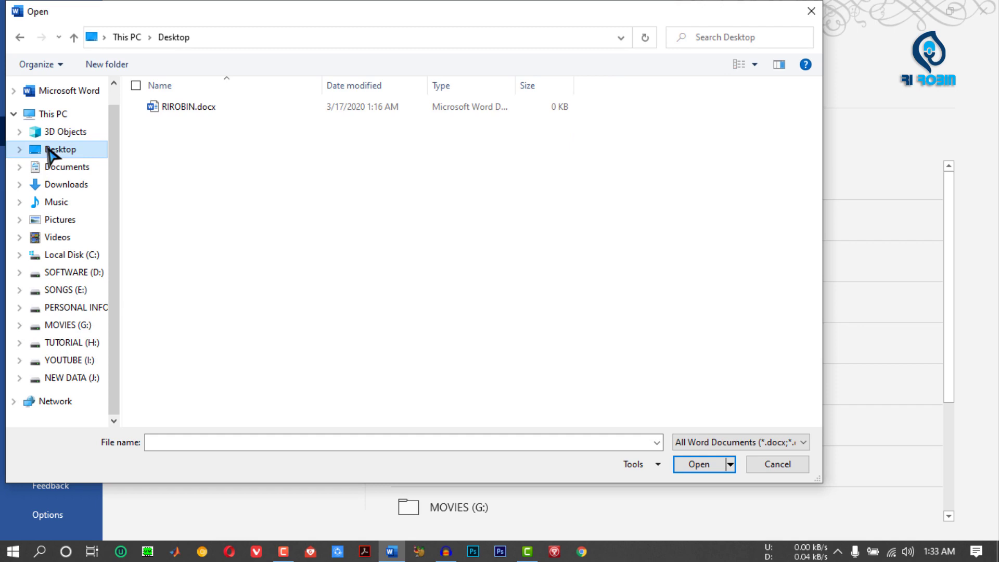
{"action": "double_click", "coordinate": [190, 110]}
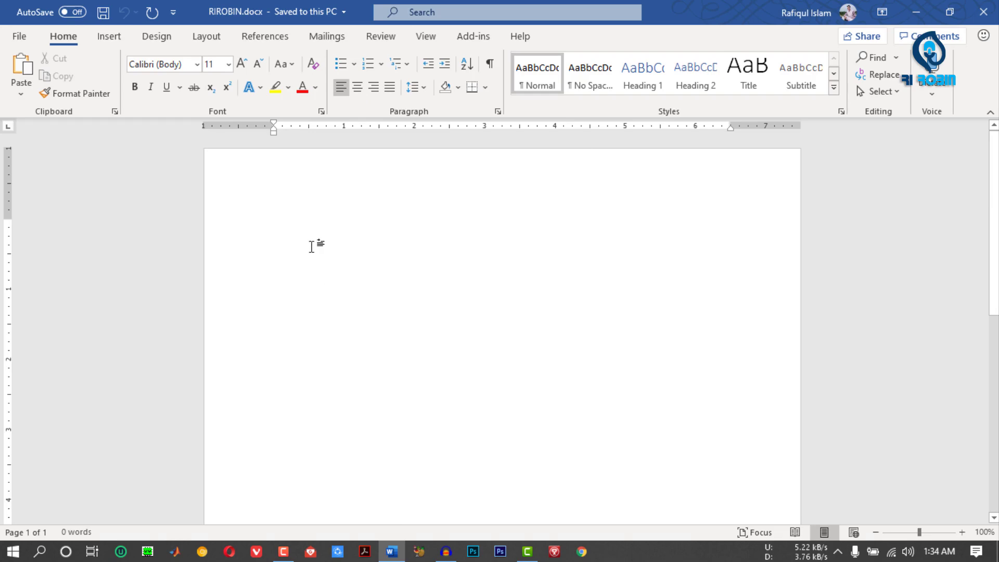
- Return to the options for opening documents and show the cloud locations that can be added as a place
{"action": "left_click", "coordinate": [19, 36]}
{"action": "left_click", "coordinate": [47, 133]}
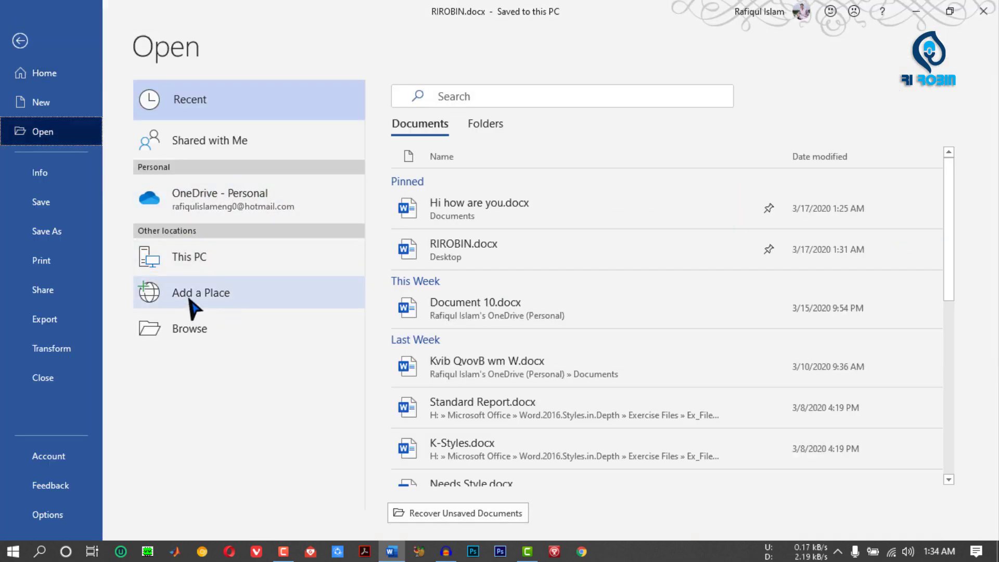
{"action": "left_click", "coordinate": [199, 305]}
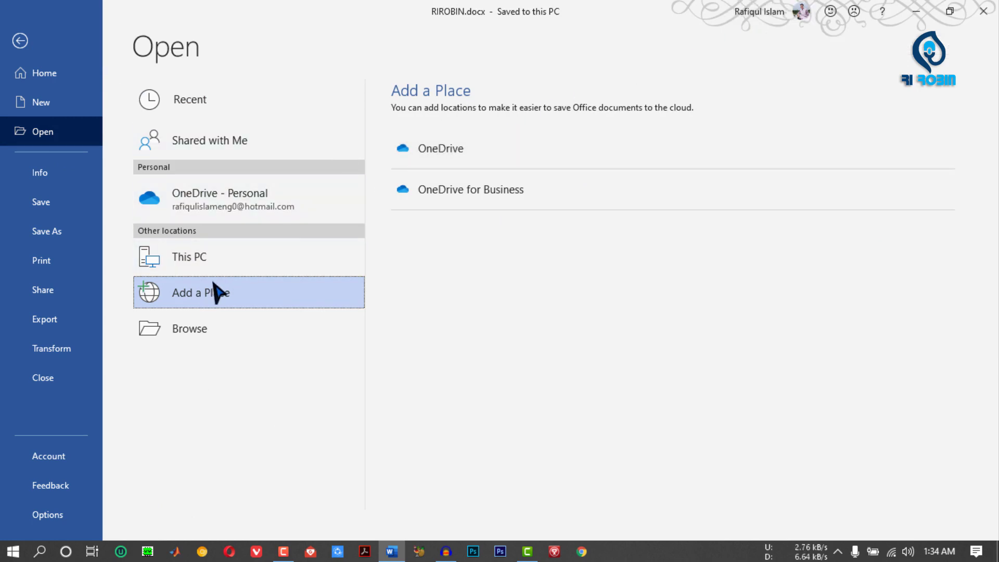
- Browse for documents on the computer, examine the folders in the maximized file dialog, and close it without opening a file
{"action": "left_click", "coordinate": [162, 333]}
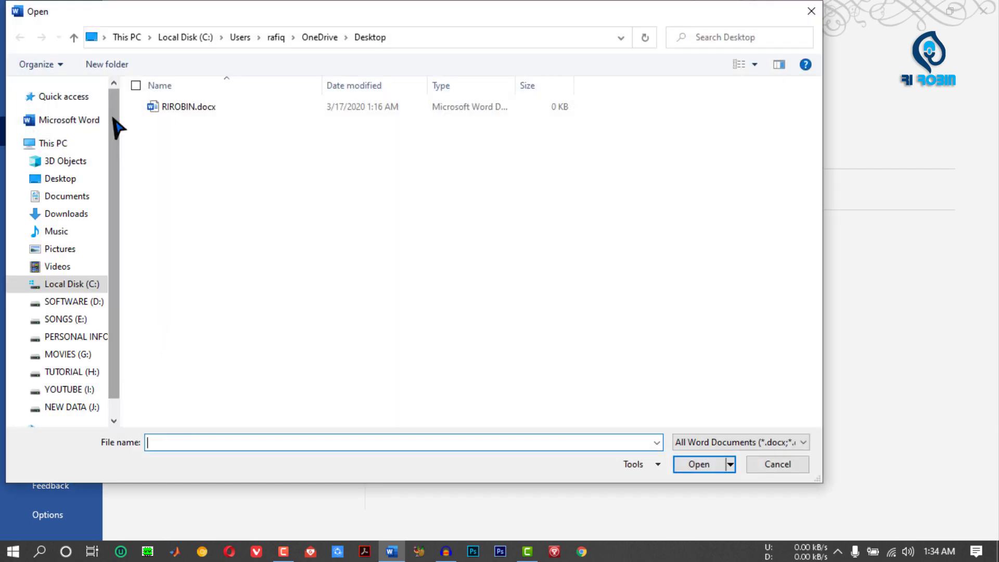
{"action": "left_click_drag", "start_coordinate": [113, 118], "coordinate": [102, 229]}
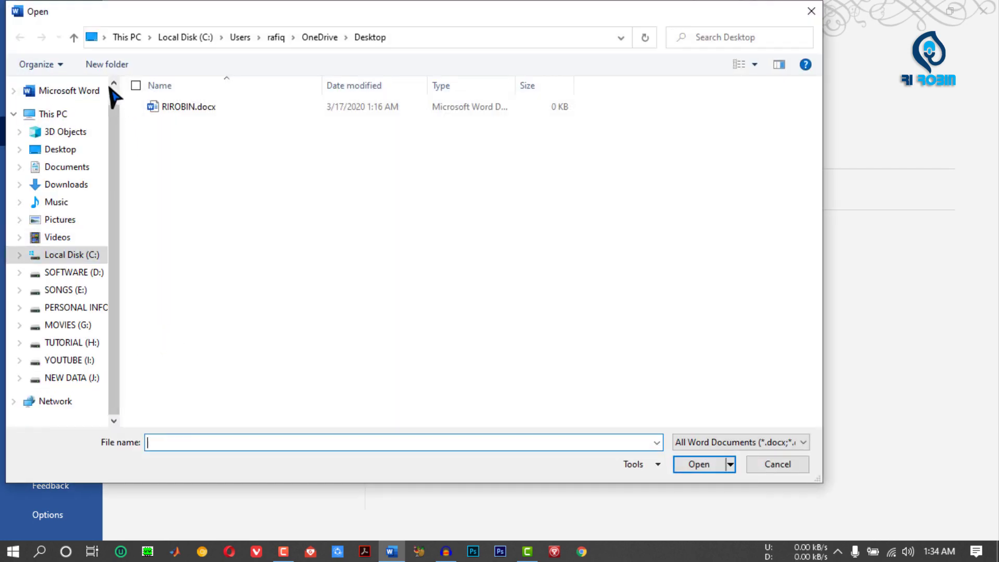
{"action": "double_click", "coordinate": [338, 12]}
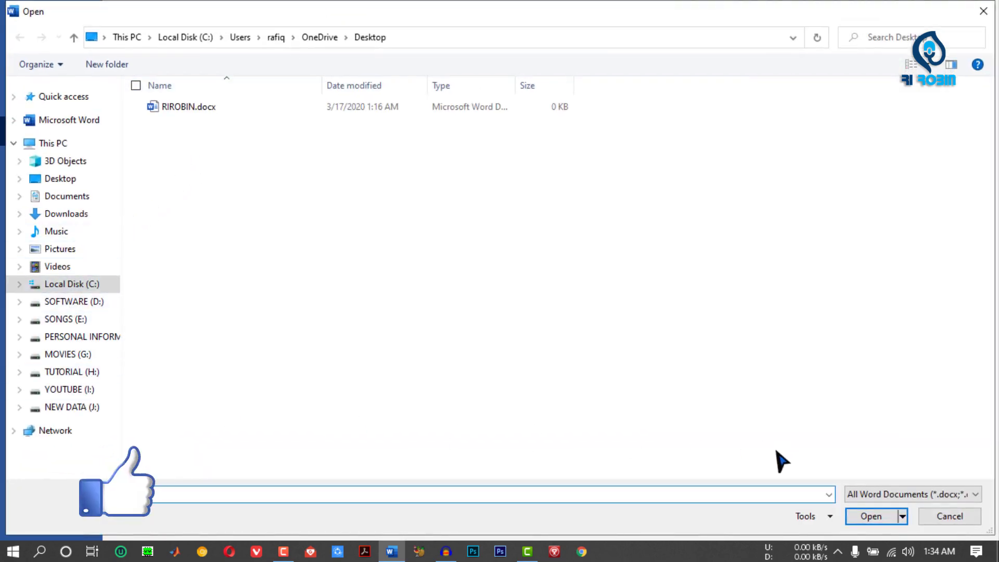
{"action": "left_click", "coordinate": [949, 516]}
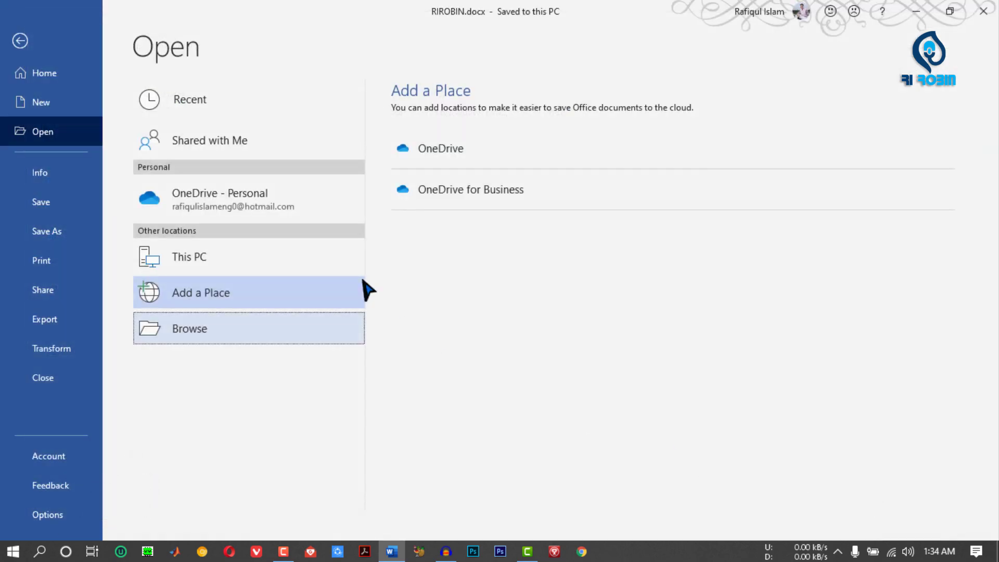
{"action": "left_click", "coordinate": [241, 343]}
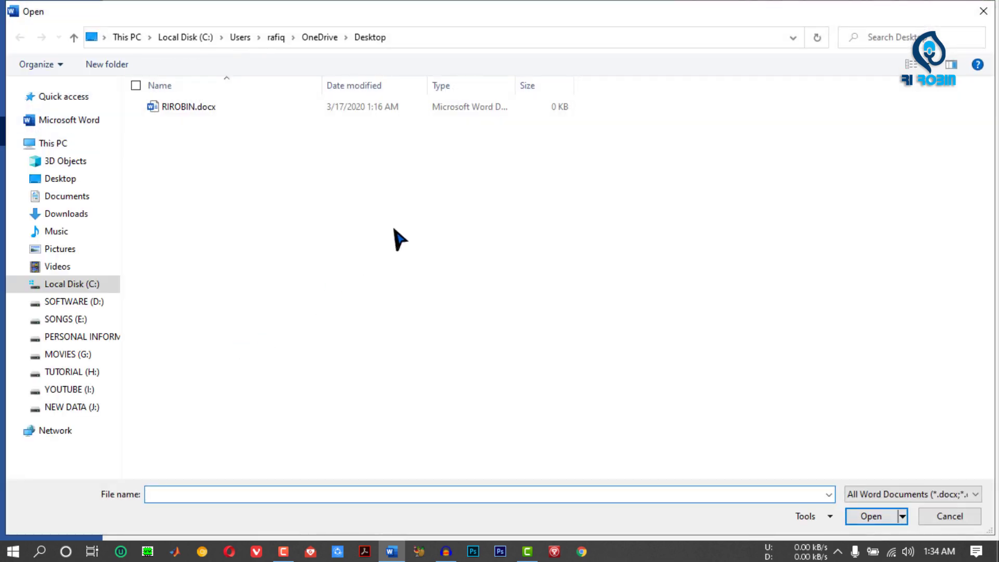
{"action": "left_click", "coordinate": [948, 516]}
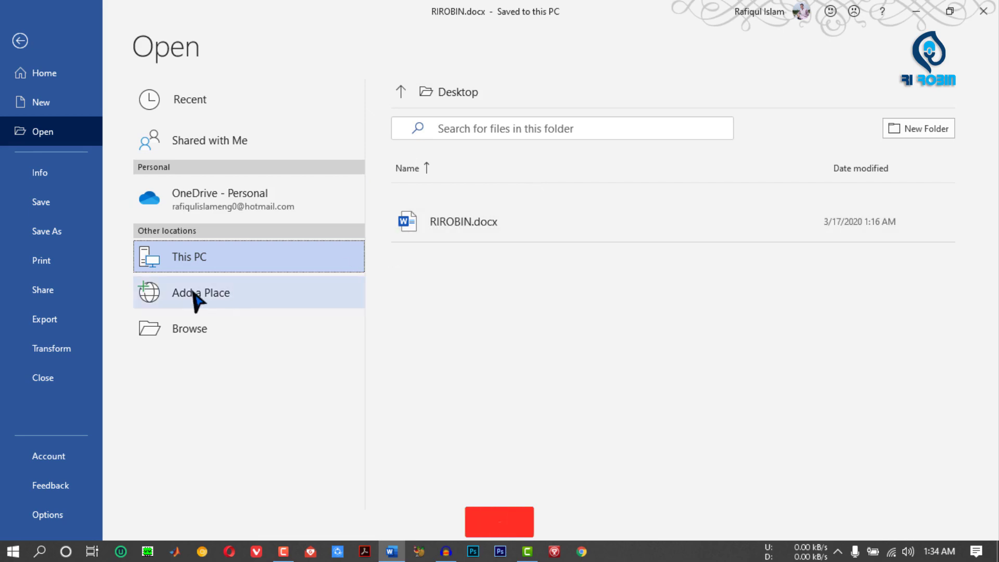
{"action": "left_click", "coordinate": [194, 330]}
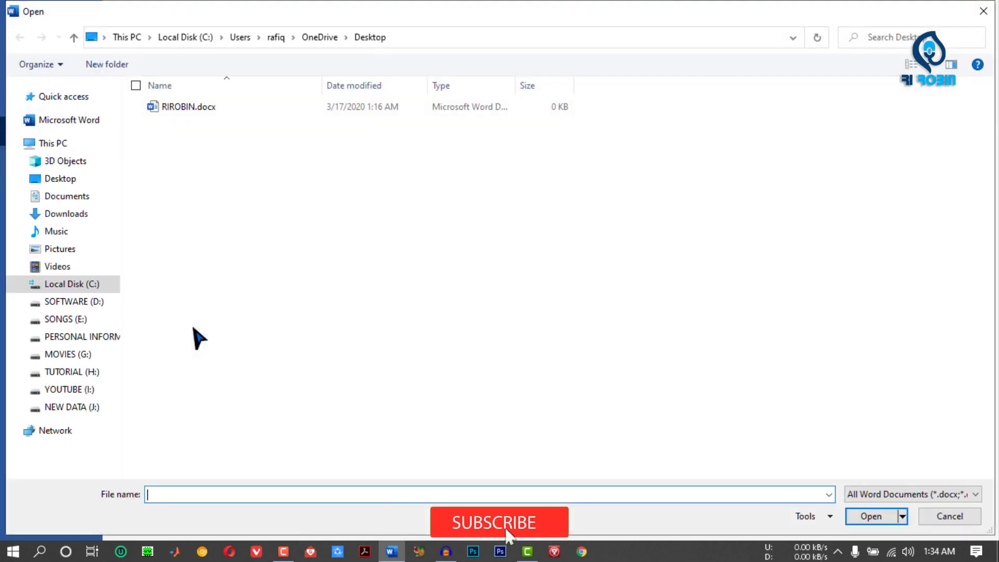
{"action": "key", "text": "Escape"}
- Review the information page of RIROBIN.docx, including its protection, inspection and version options, and save the document
{"action": "left_click", "coordinate": [40, 172]}
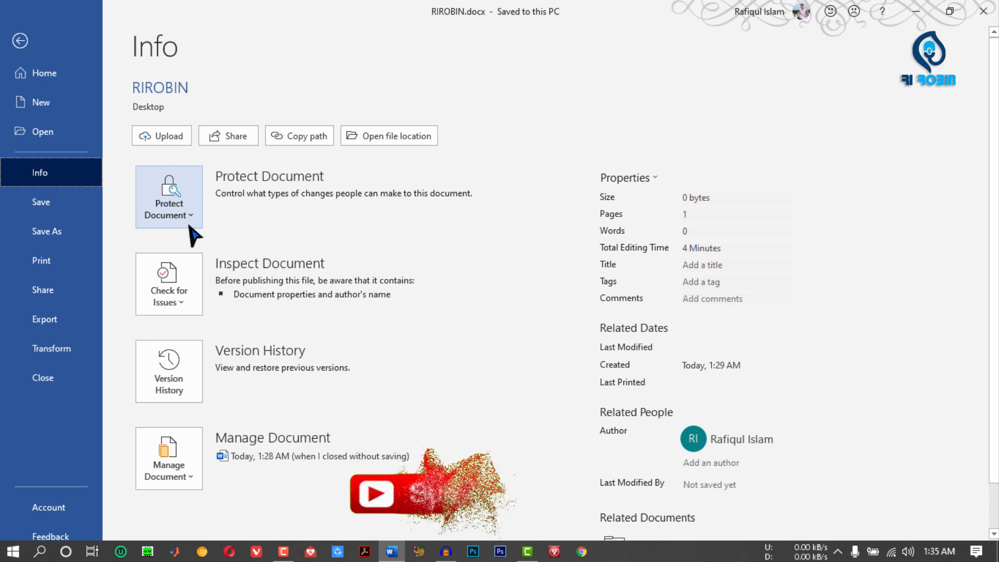
{"action": "scroll", "coordinate": [156, 227], "scroll_direction": "down", "scroll_amount": 1}
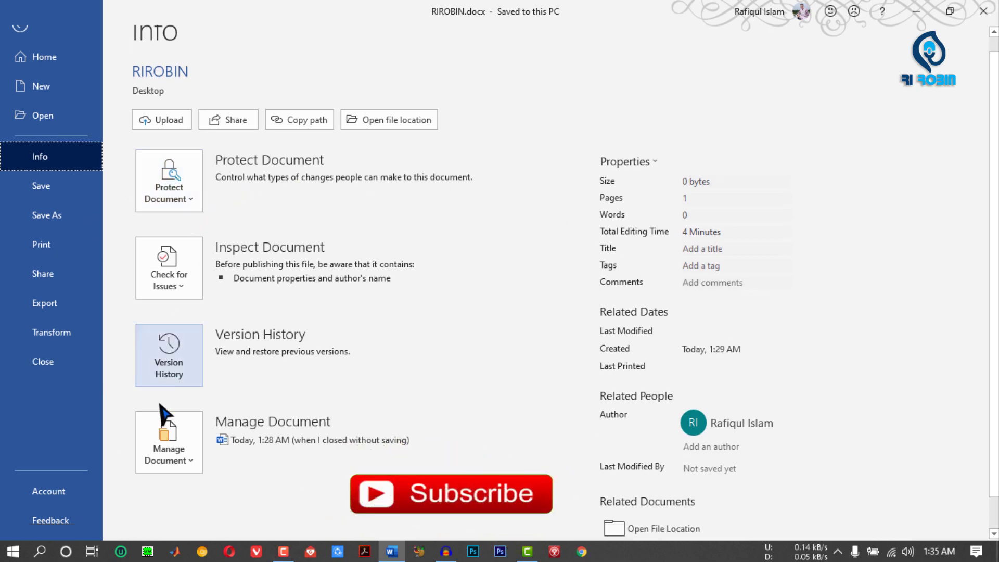
{"action": "left_click", "coordinate": [49, 195]}
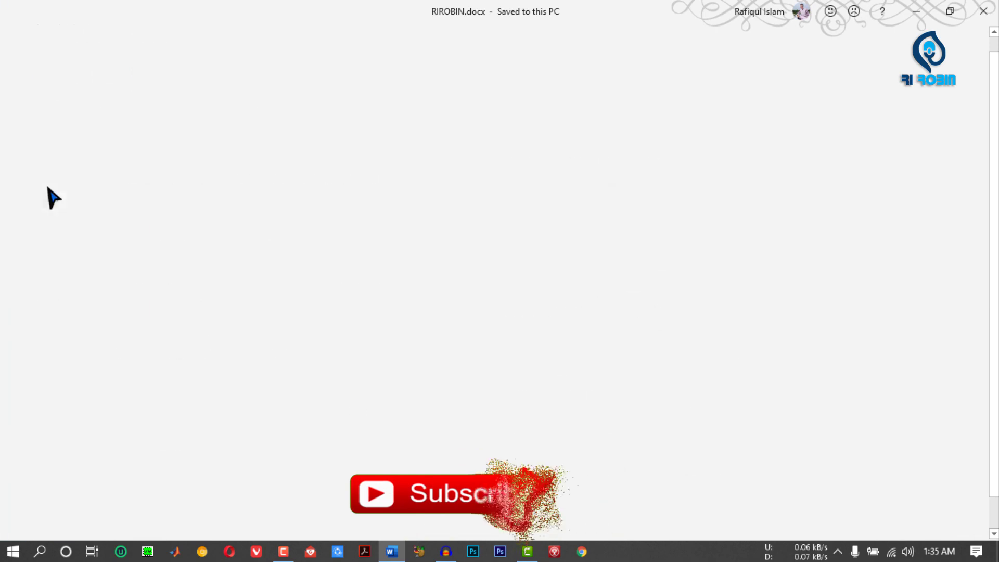
- Fill the blank page with sample paragraphs generated by =rand(), and select all the text and clear the selection
{"action": "type", "text": "=rand()"}
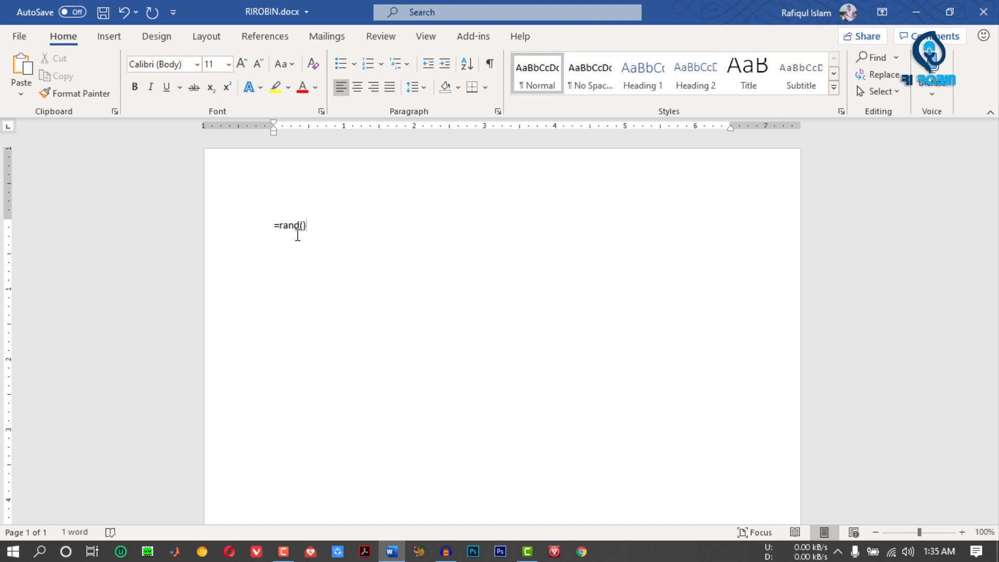
{"action": "key", "text": "Return"}
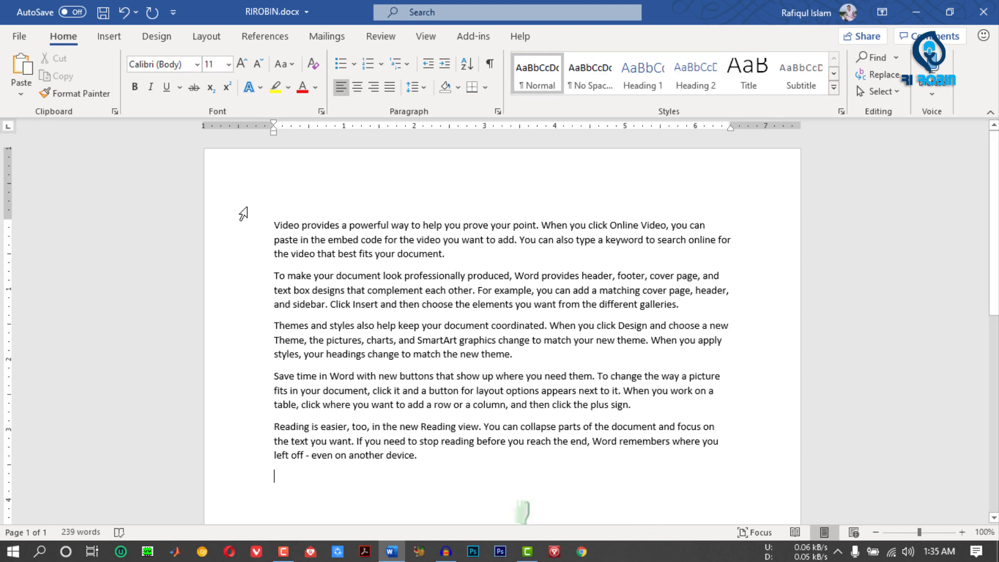
{"action": "left_click_drag", "start_coordinate": [273, 225], "coordinate": [525, 458]}
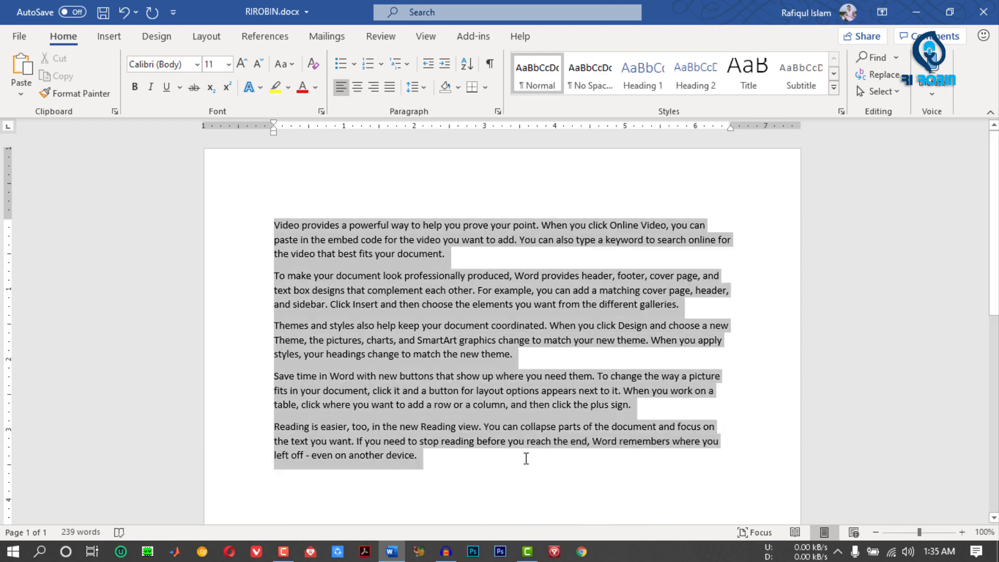
{"action": "left_click", "coordinate": [479, 476]}
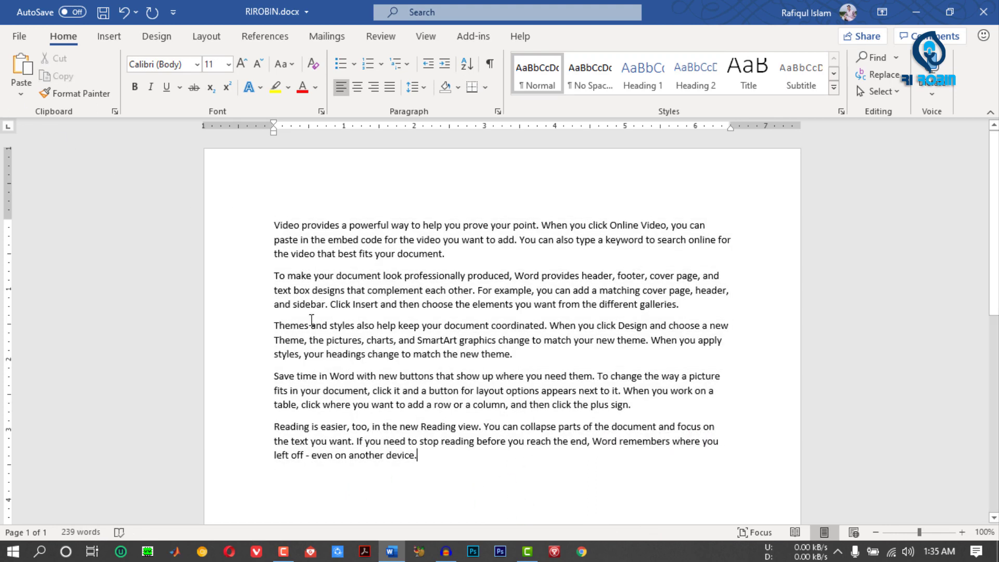
{"action": "key", "text": "ctrl+a"}
{"action": "left_click", "coordinate": [405, 357]}
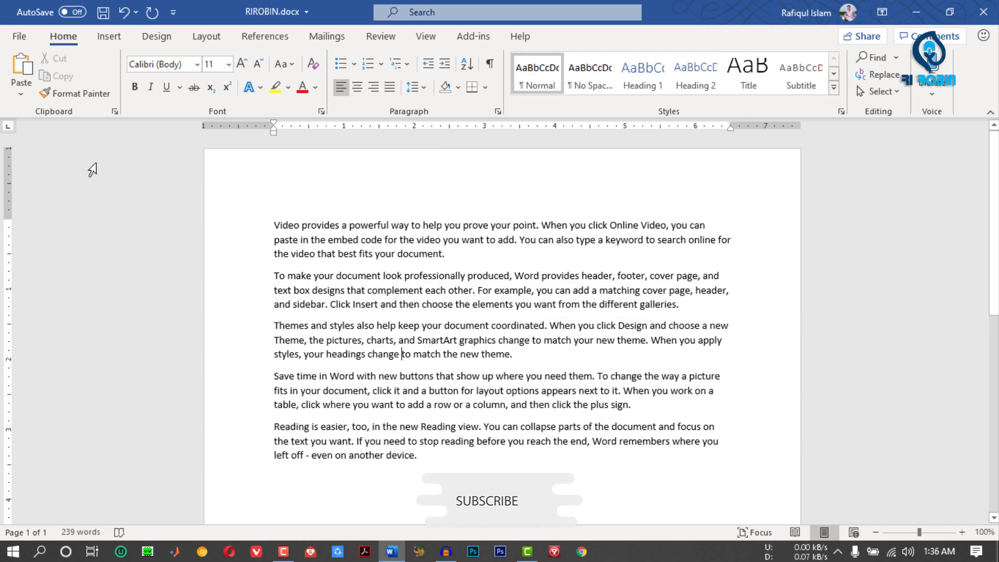
- Save RIROBIN.docx with the sample text, revisit the file commands, and return to the document
{"action": "left_click", "coordinate": [19, 38]}
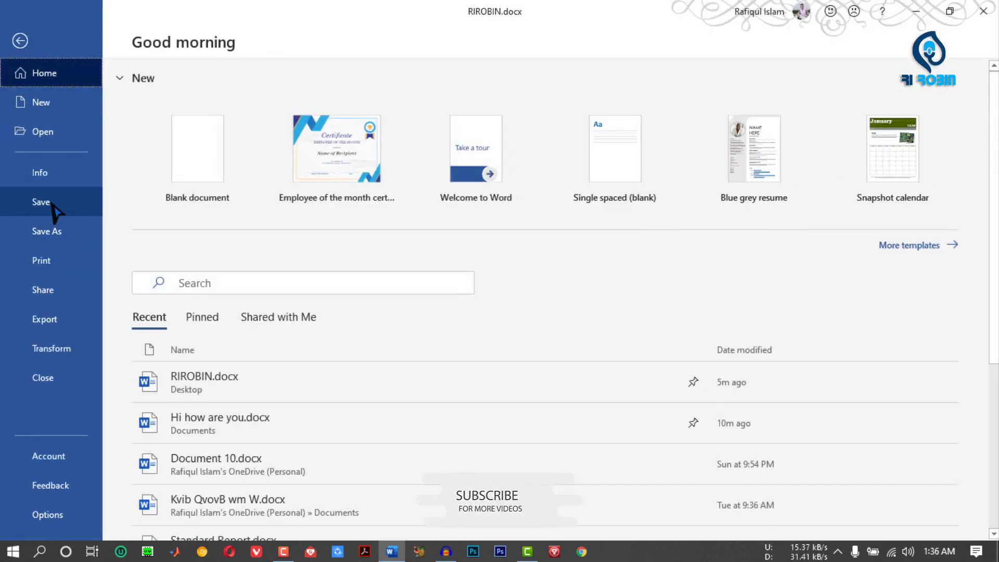
{"action": "left_click", "coordinate": [54, 204]}
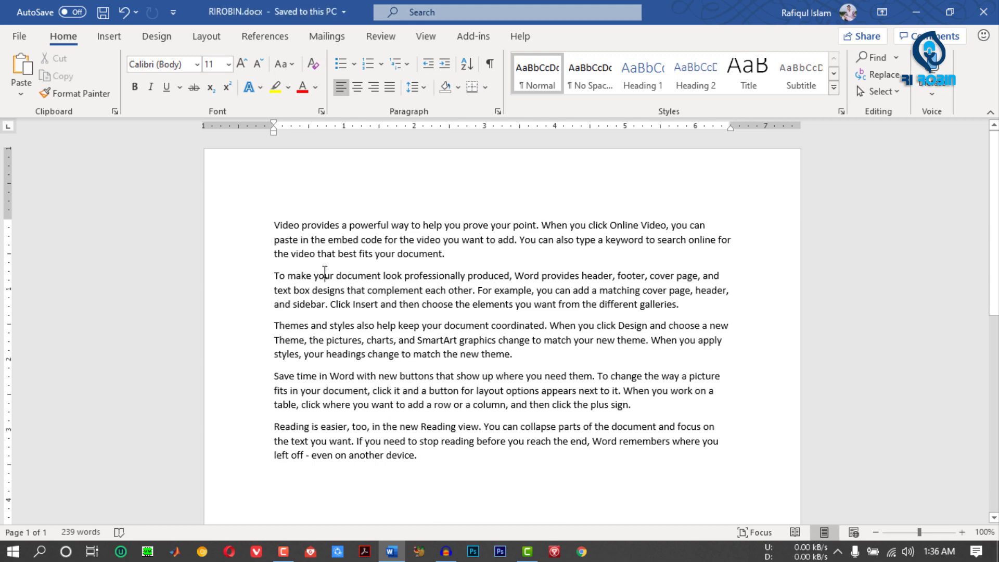
{"action": "left_click", "coordinate": [19, 36]}
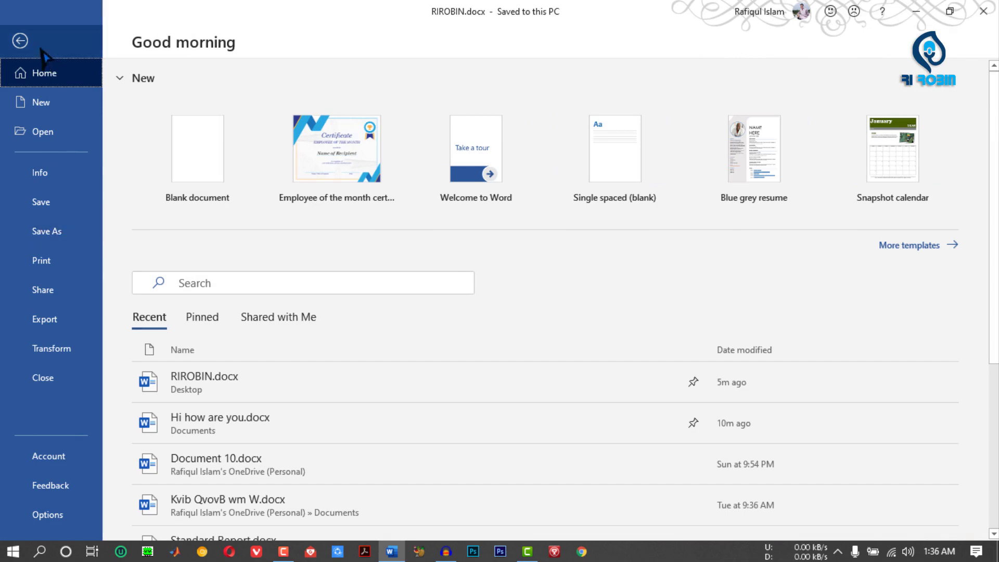
{"action": "left_click", "coordinate": [21, 42]}
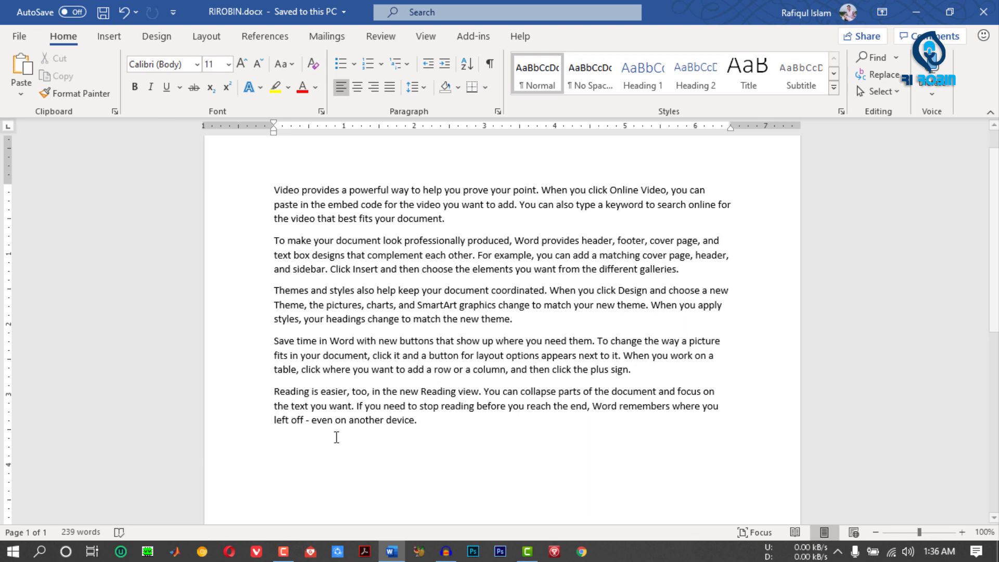
- Delete the last sample paragraph, beginning "Reading is easier, too", and place the cursor on the empty line
{"action": "left_click_drag", "start_coordinate": [443, 442], "coordinate": [614, 393]}
{"action": "key", "text": "BackSpace"}
{"action": "left_click", "coordinate": [344, 256]}
{"action": "left_click", "coordinate": [422, 411]}
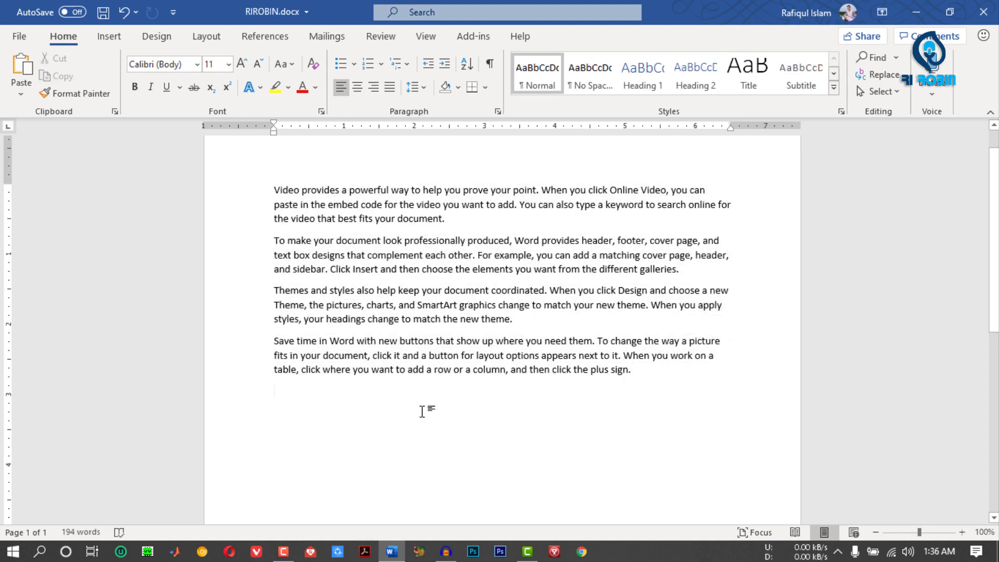
{"action": "left_click", "coordinate": [19, 36]}
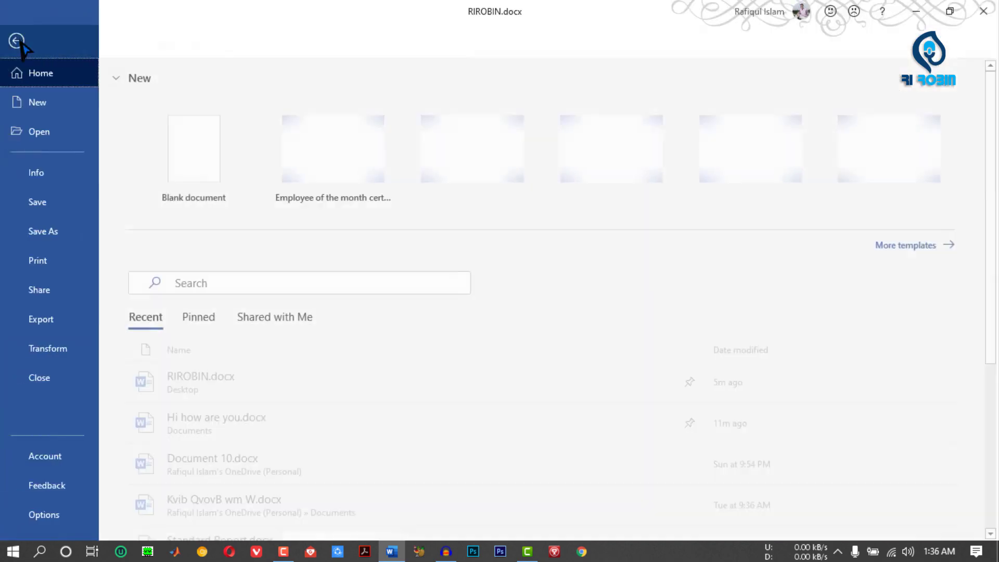
{"action": "left_click", "coordinate": [19, 38]}
{"action": "left_click", "coordinate": [20, 37]}
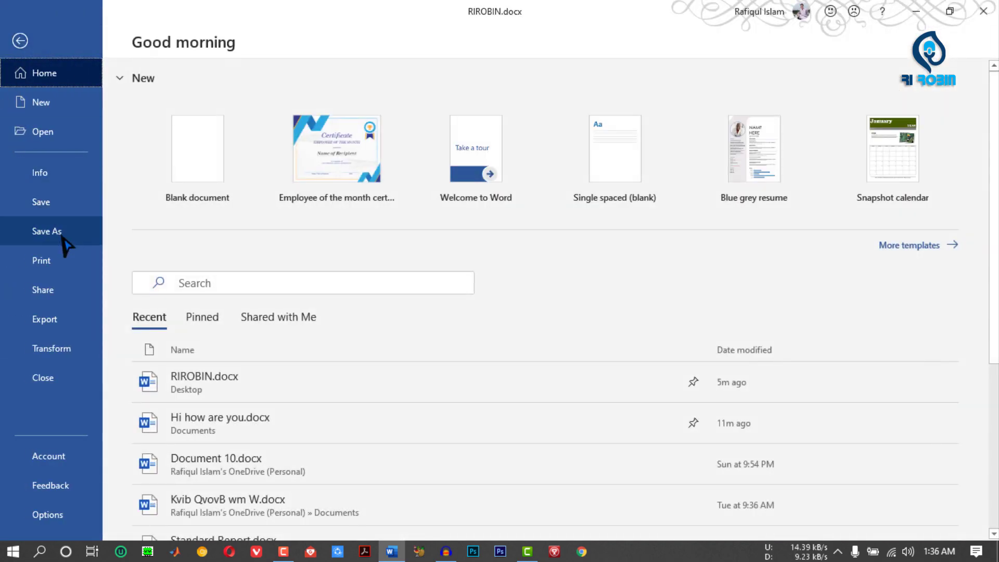
{"action": "left_click", "coordinate": [20, 41]}
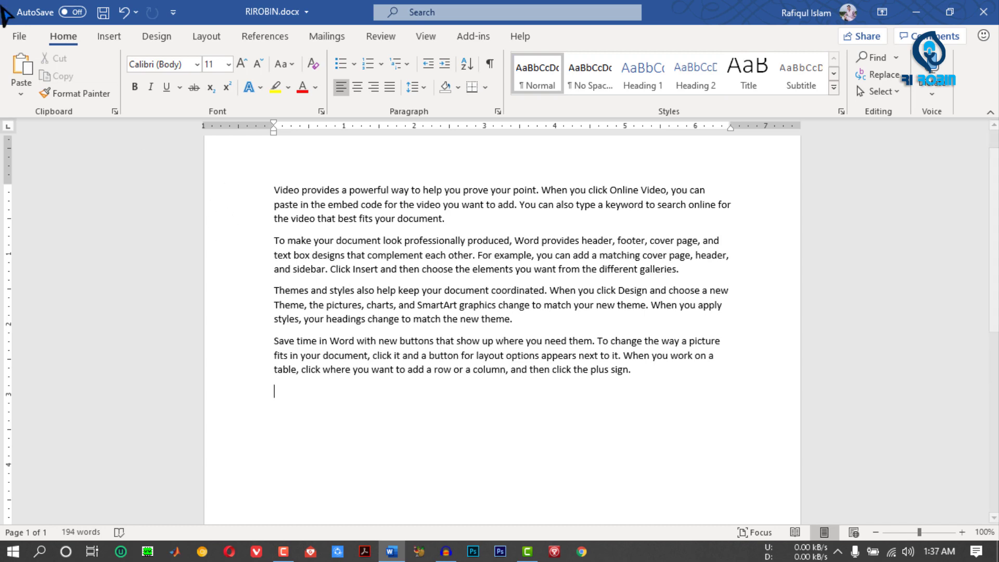
- Save a copy of RIROBIN.docx on the Desktop as RIROBIN2.docx, keeping the Word Document format
{"action": "left_click", "coordinate": [18, 37]}
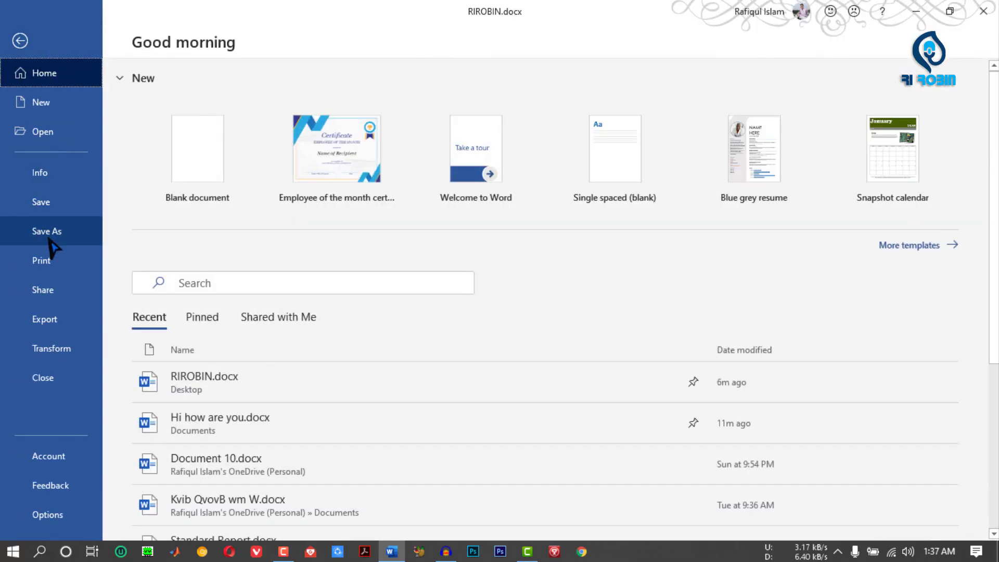
{"action": "left_click", "coordinate": [47, 230]}
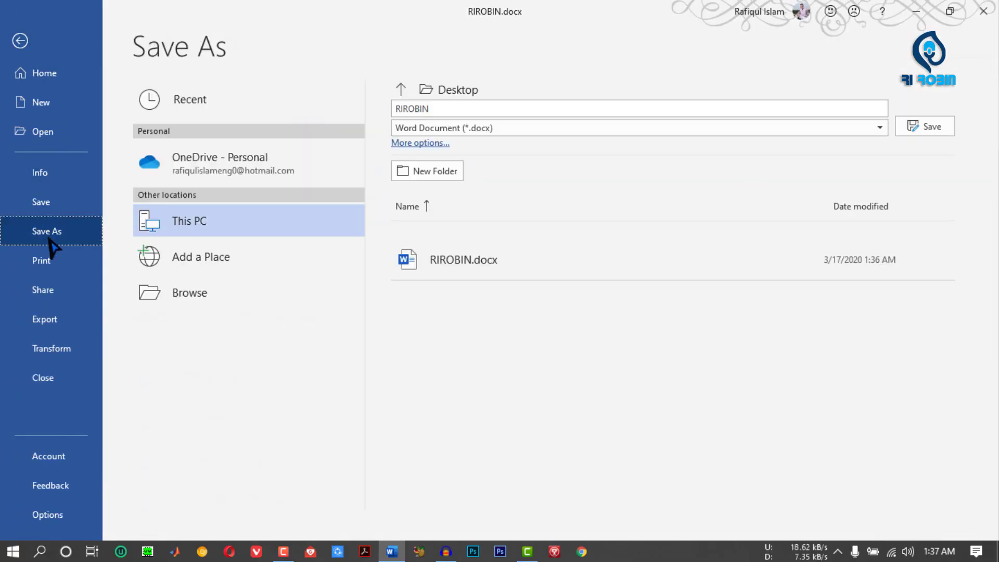
{"action": "left_click", "coordinate": [194, 297]}
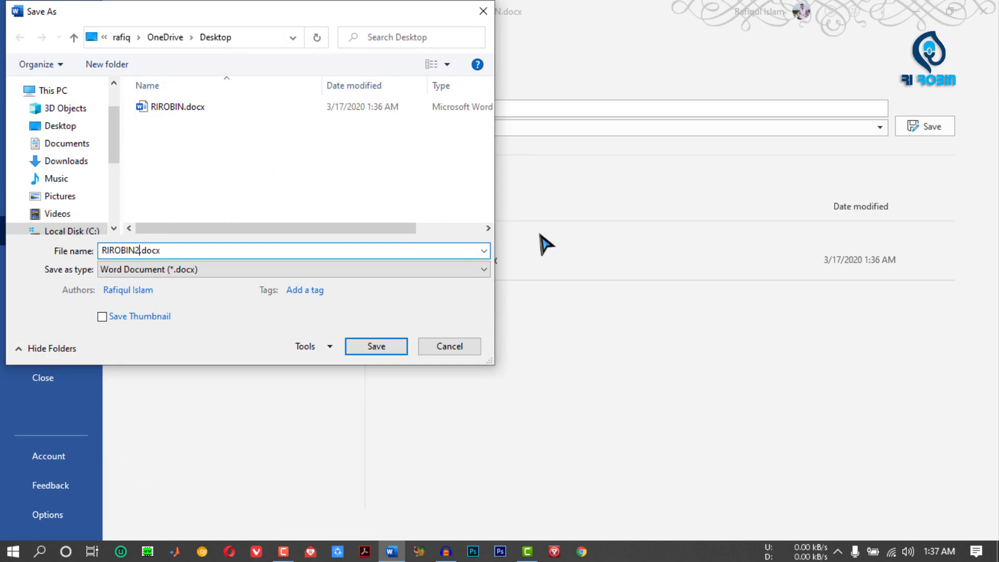
{"action": "left_click", "coordinate": [377, 347]}
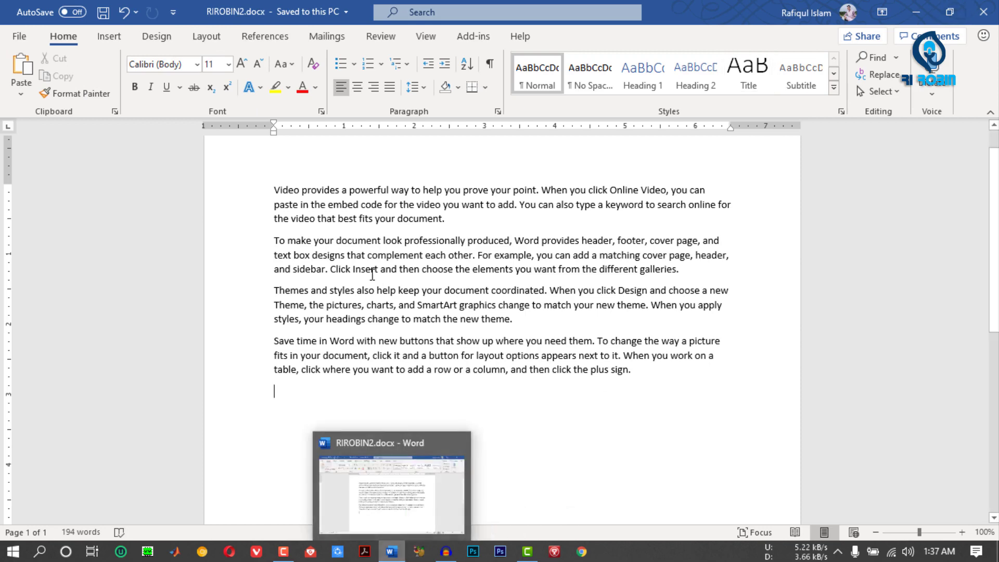
- Open the original RIROBIN.docx and move its window so that it partly overlaps RIROBIN2.docx
{"action": "left_click", "coordinate": [18, 36]}
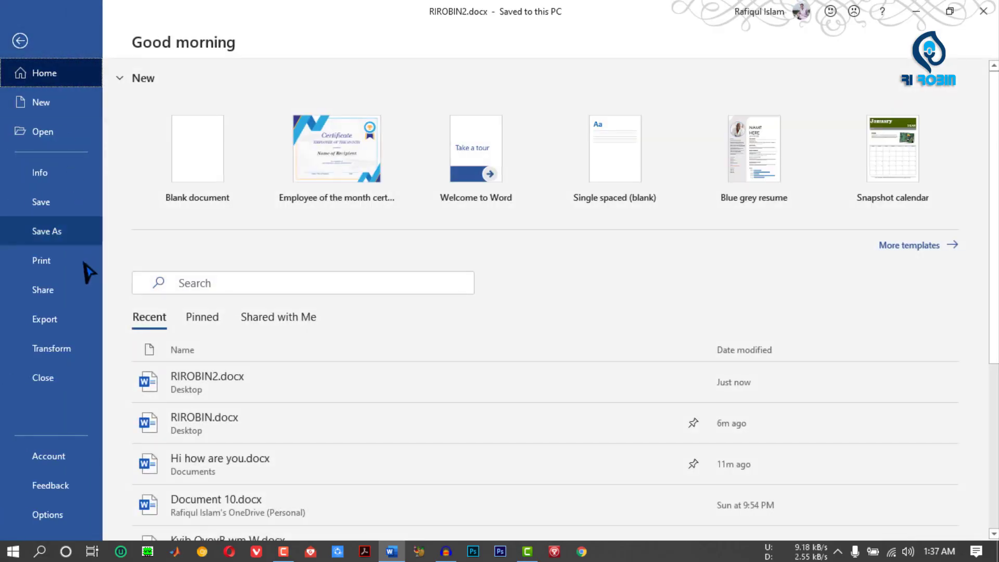
{"action": "left_click", "coordinate": [52, 135]}
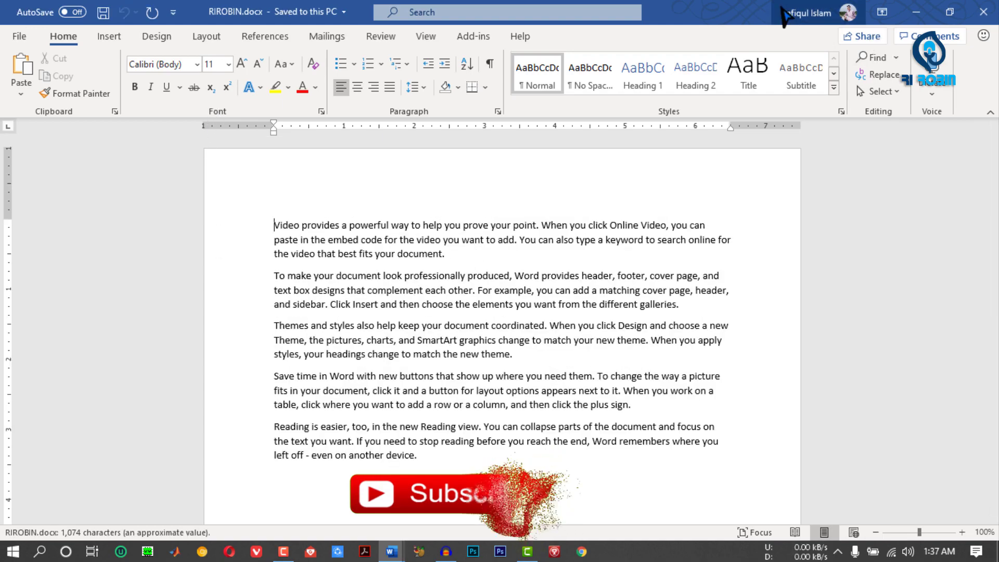
{"action": "left_click_drag", "start_coordinate": [868, 19], "coordinate": [886, 179]}
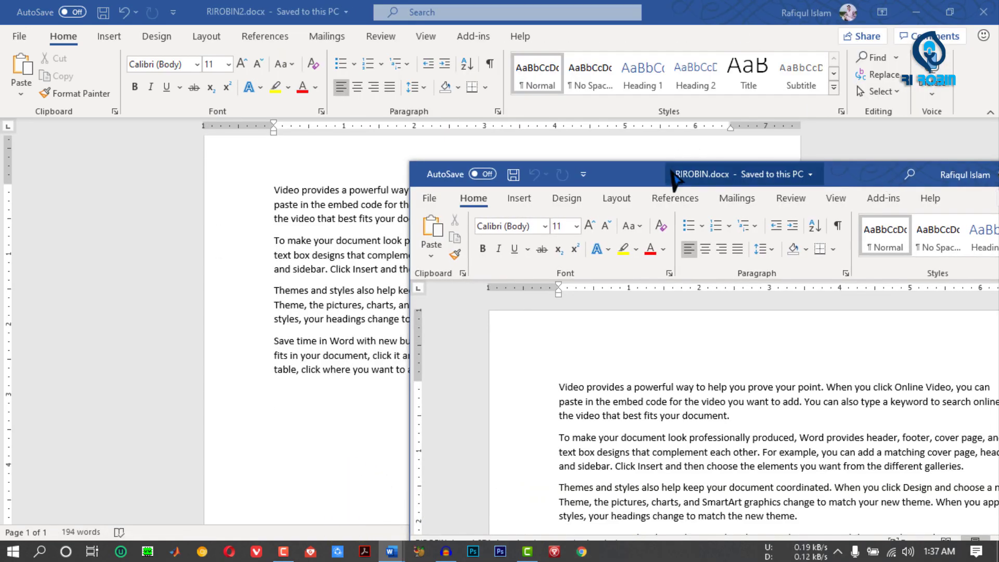
{"action": "left_click_drag", "start_coordinate": [675, 182], "coordinate": [638, 15]}
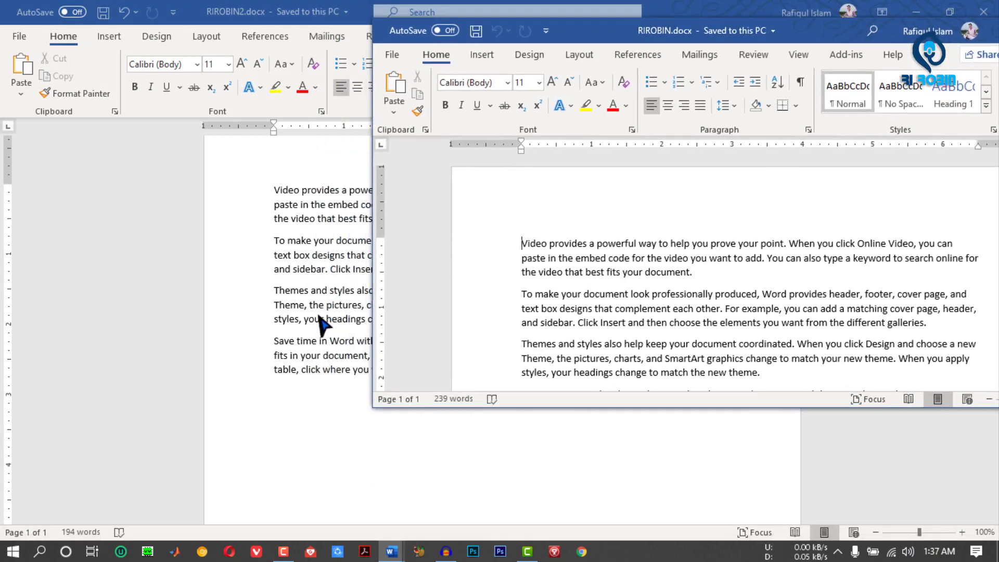
- Switch between RIROBIN2.docx and RIROBIN.docx to compare their text, and maximize the RIROBIN.docx window
{"action": "left_click", "coordinate": [272, 268]}
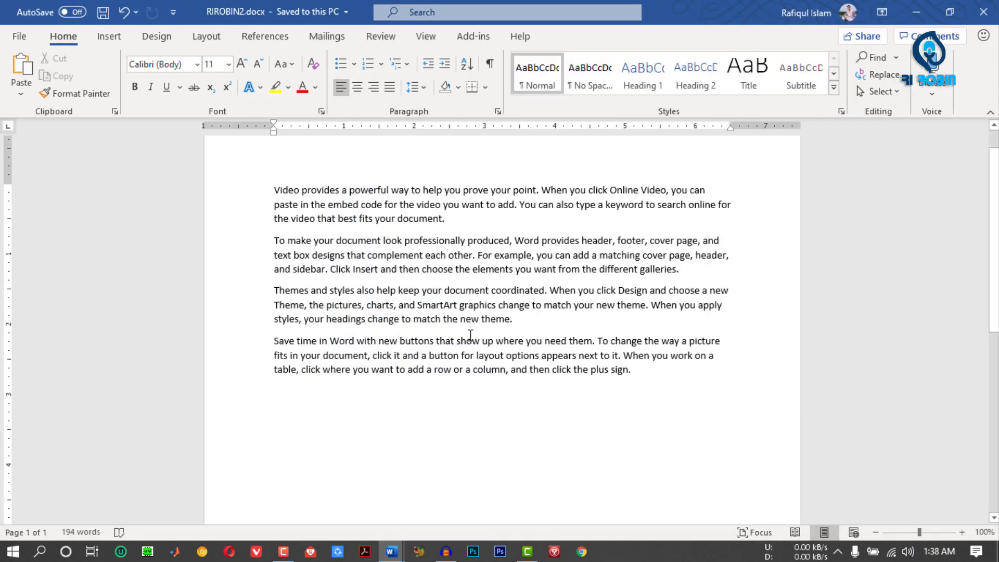
{"action": "mouse_move", "coordinate": [392, 552]}
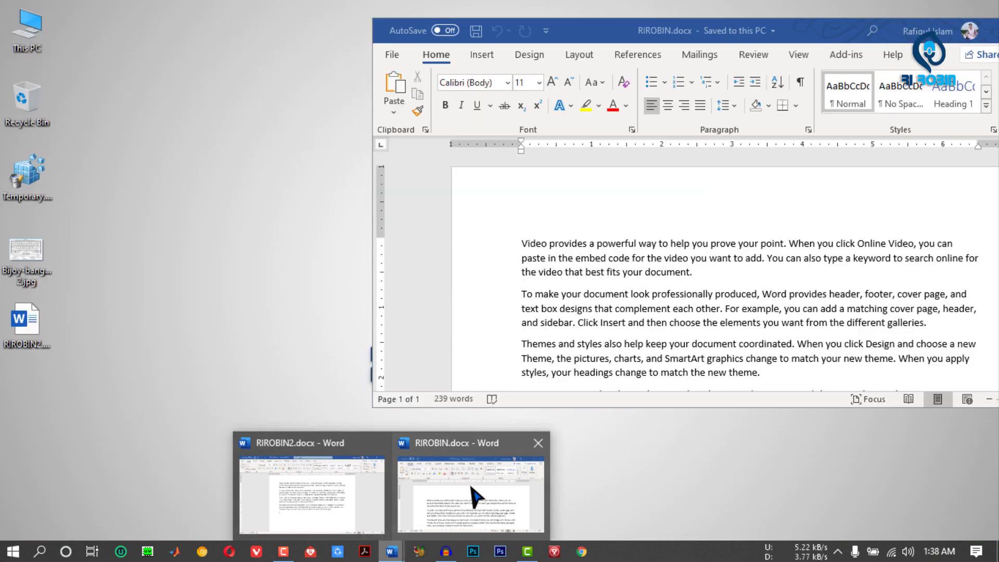
{"action": "left_click", "coordinate": [470, 488]}
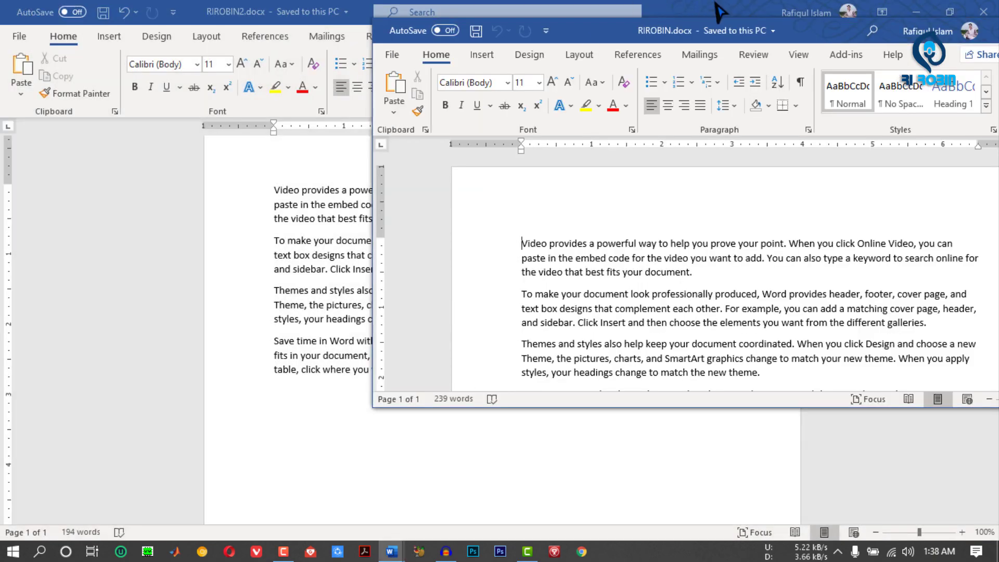
{"action": "double_click", "coordinate": [799, 31]}
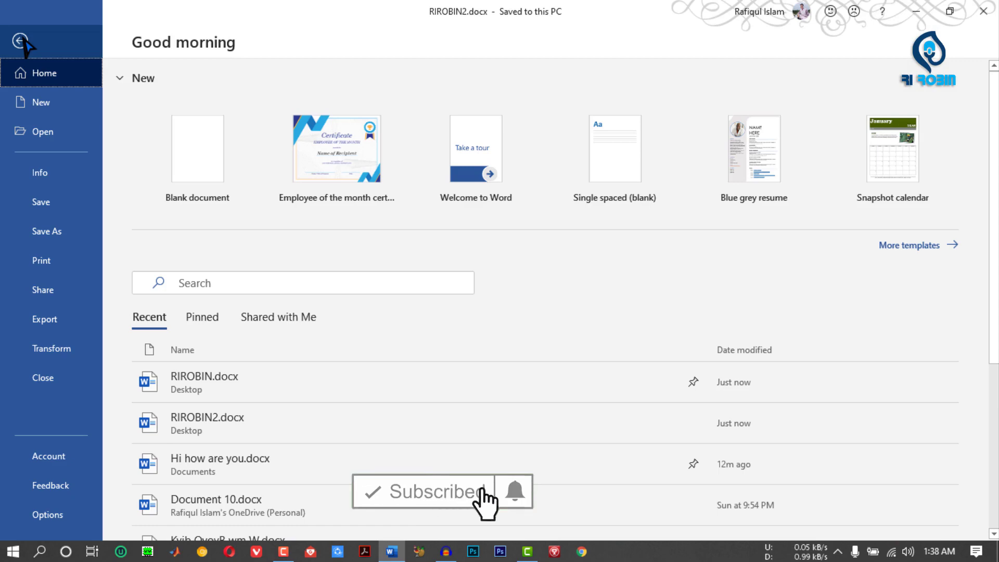
- Review the print settings and available printers for RIROBIN2.docx, and view its sharing options without sharing it
{"action": "left_click", "coordinate": [21, 42]}
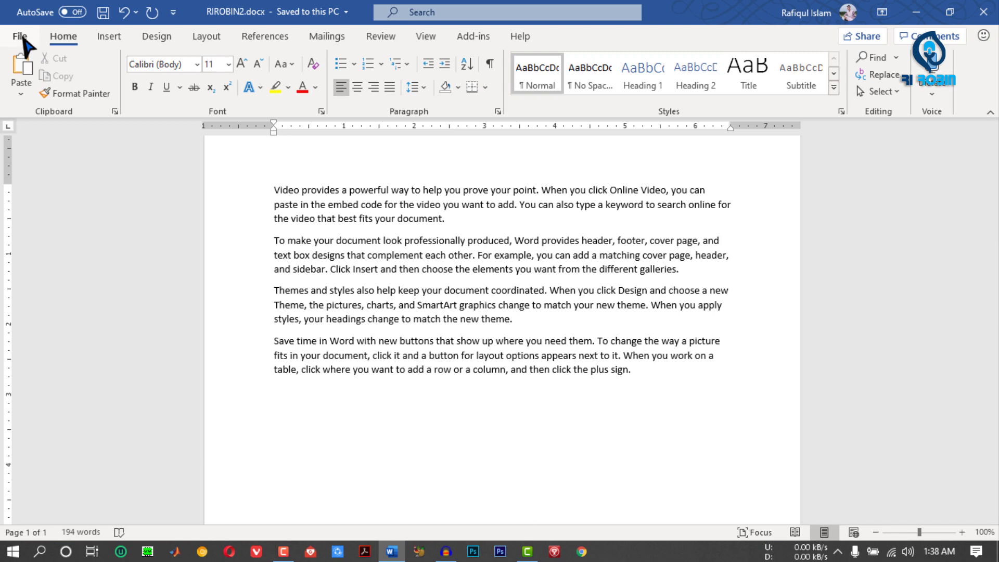
{"action": "left_click", "coordinate": [21, 36]}
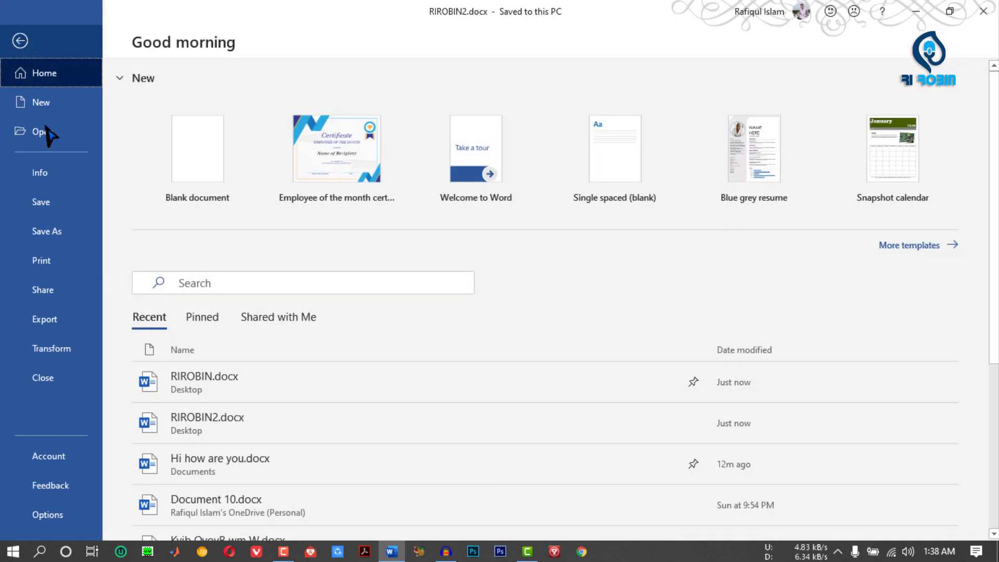
{"action": "left_click", "coordinate": [62, 266]}
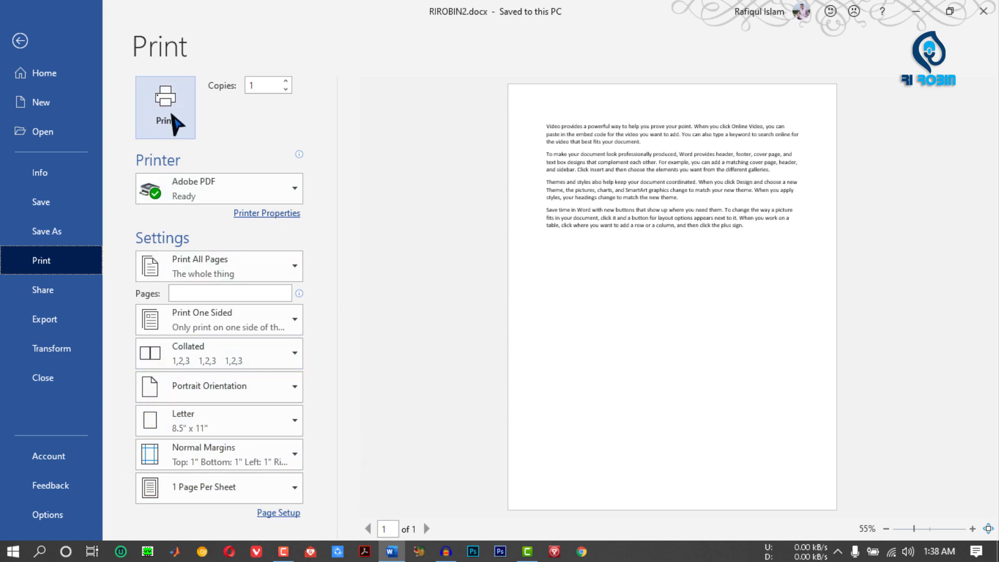
{"action": "left_click", "coordinate": [275, 200]}
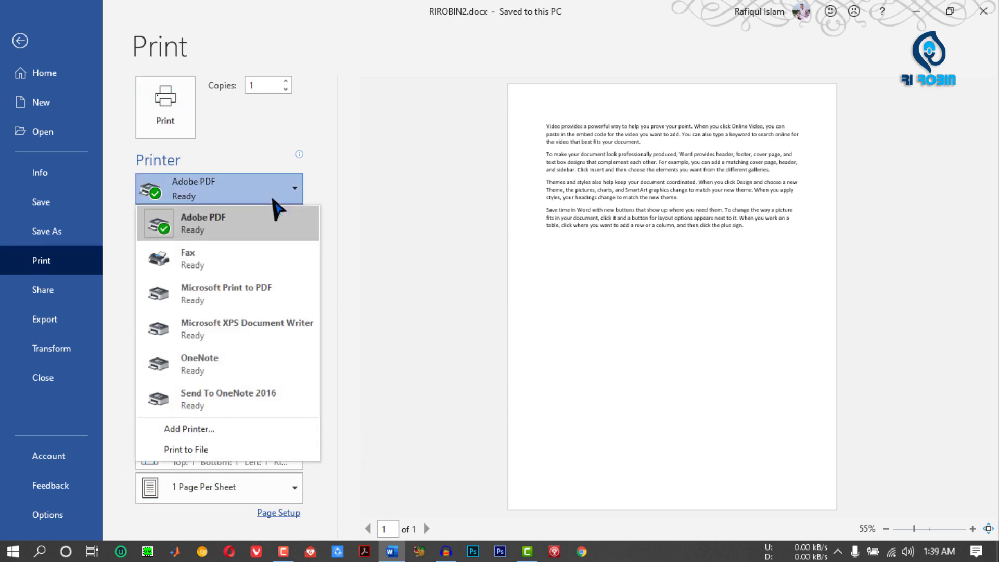
{"action": "left_click", "coordinate": [375, 193]}
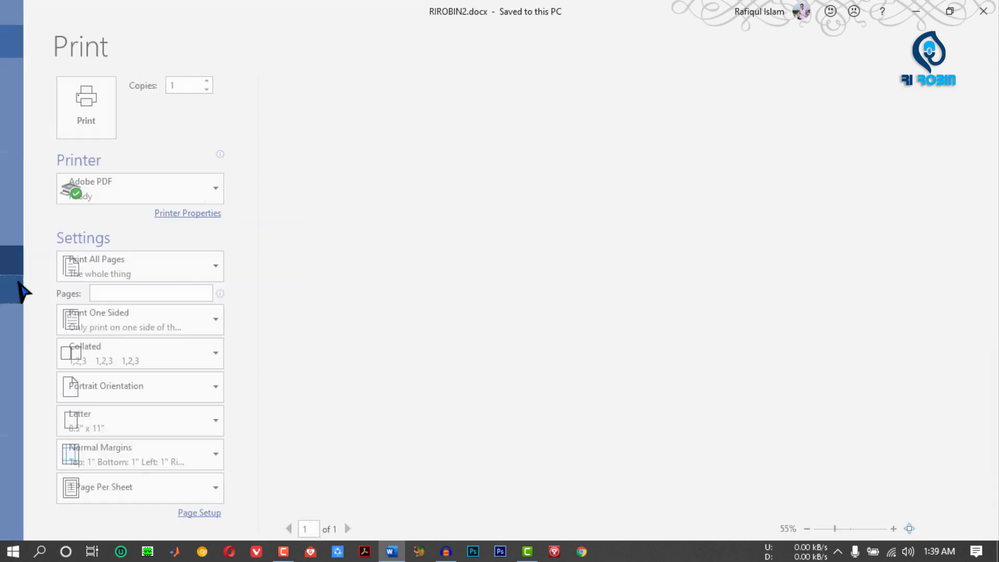
{"action": "left_click", "coordinate": [24, 290]}
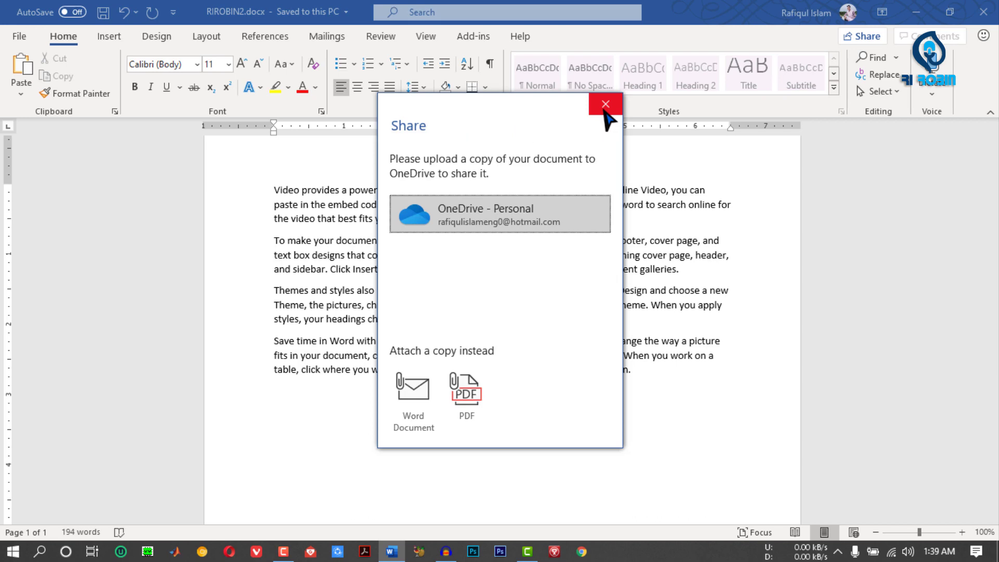
{"action": "left_click", "coordinate": [604, 110]}
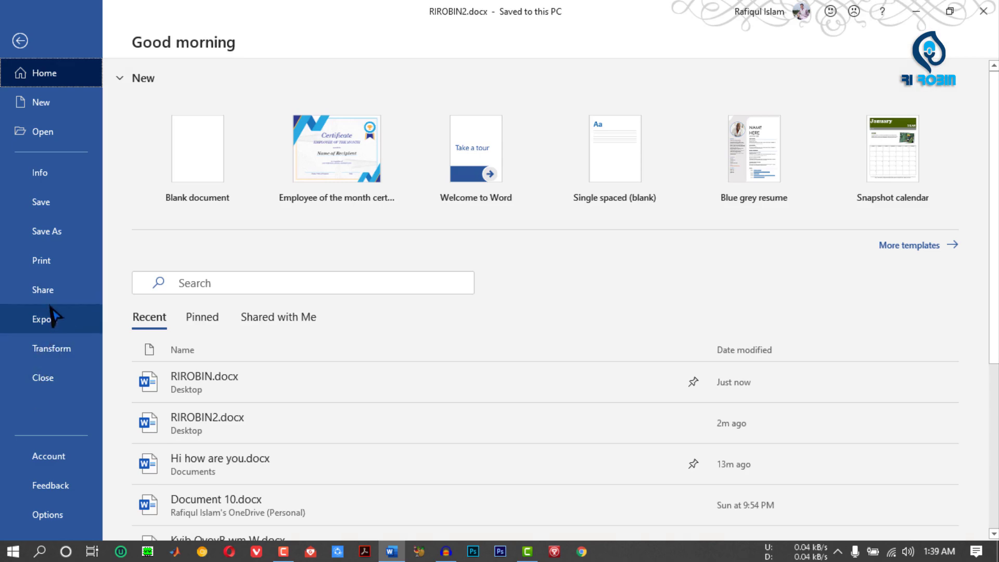
- Preview the Reflection style for transforming RIROBIN2.docx into a web page, browse the other styles, and leave without transforming
{"action": "left_click", "coordinate": [52, 348]}
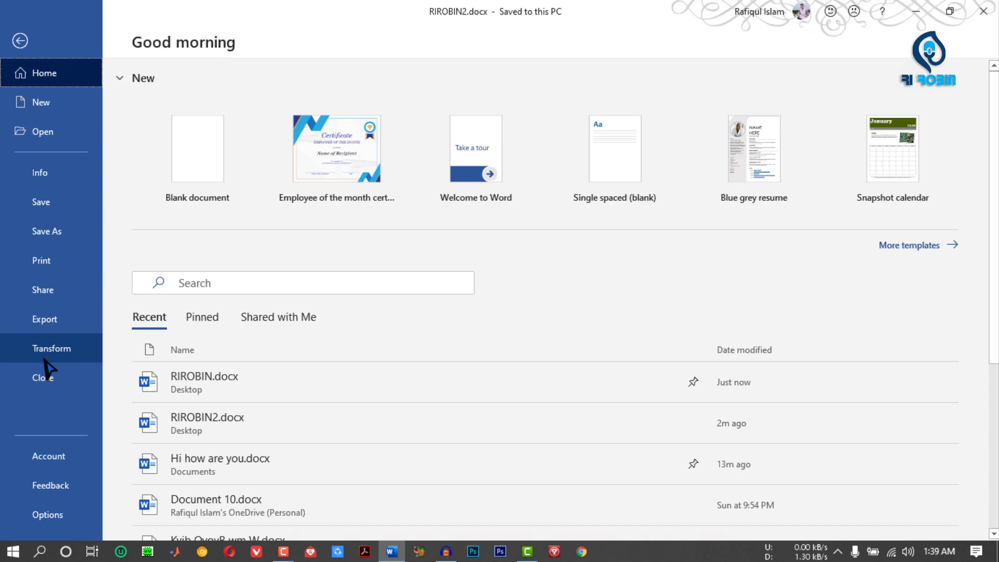
{"action": "left_click", "coordinate": [52, 348]}
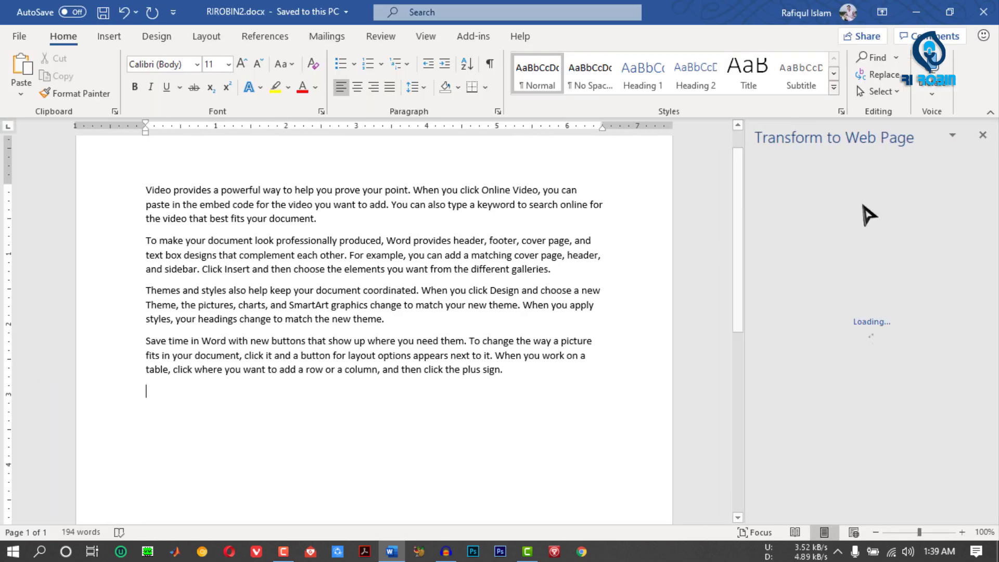
{"action": "scroll", "coordinate": [326, 289], "scroll_direction": "down", "scroll_amount": 5}
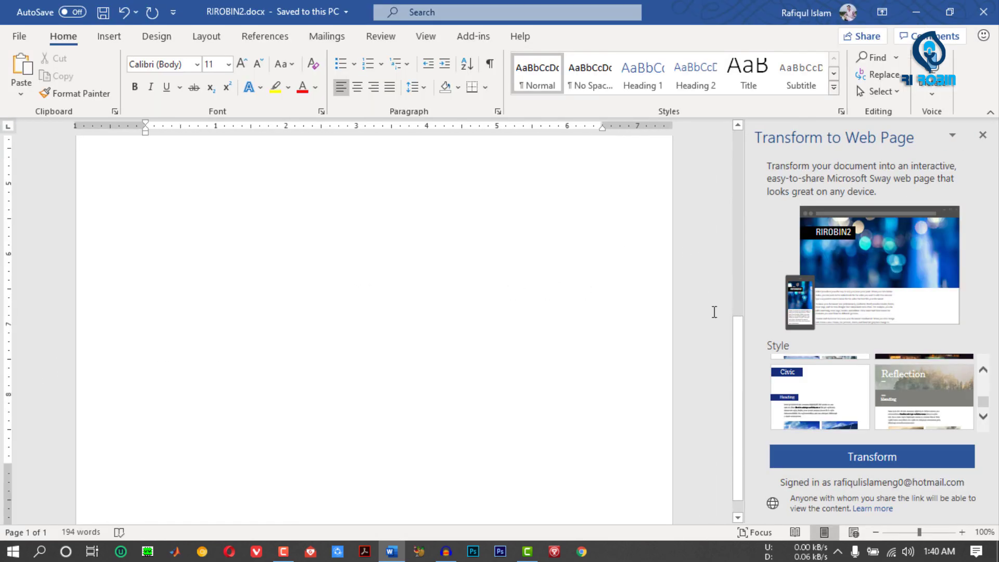
{"action": "left_click_drag", "start_coordinate": [734, 426], "coordinate": [747, 204]}
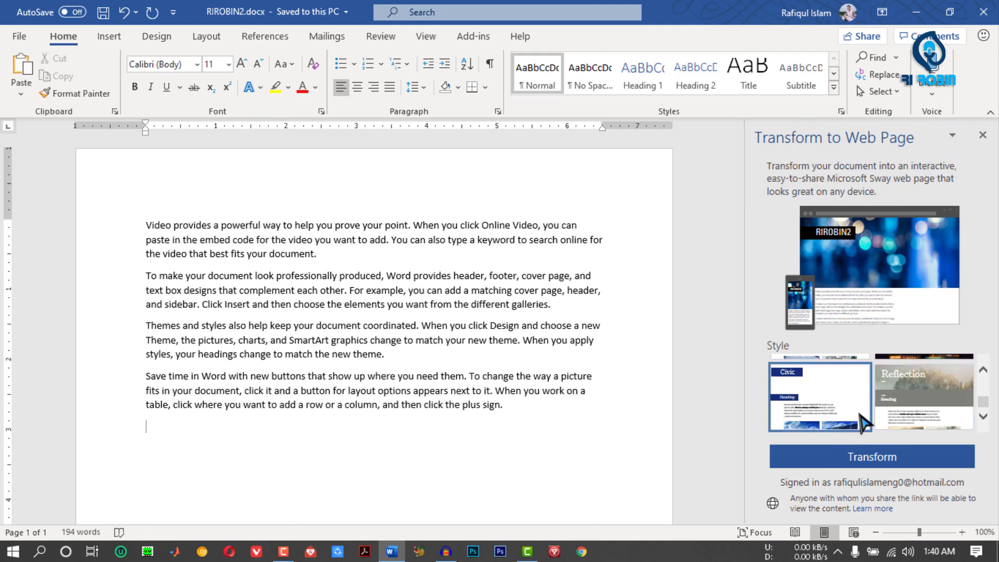
{"action": "left_click", "coordinate": [931, 387]}
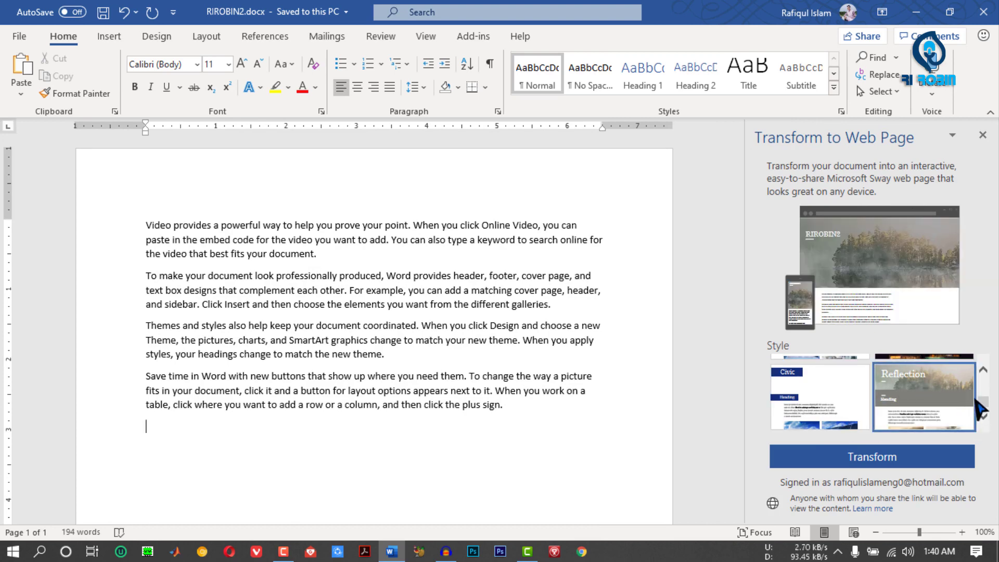
{"action": "scroll", "coordinate": [983, 401], "scroll_direction": "up", "scroll_amount": 1}
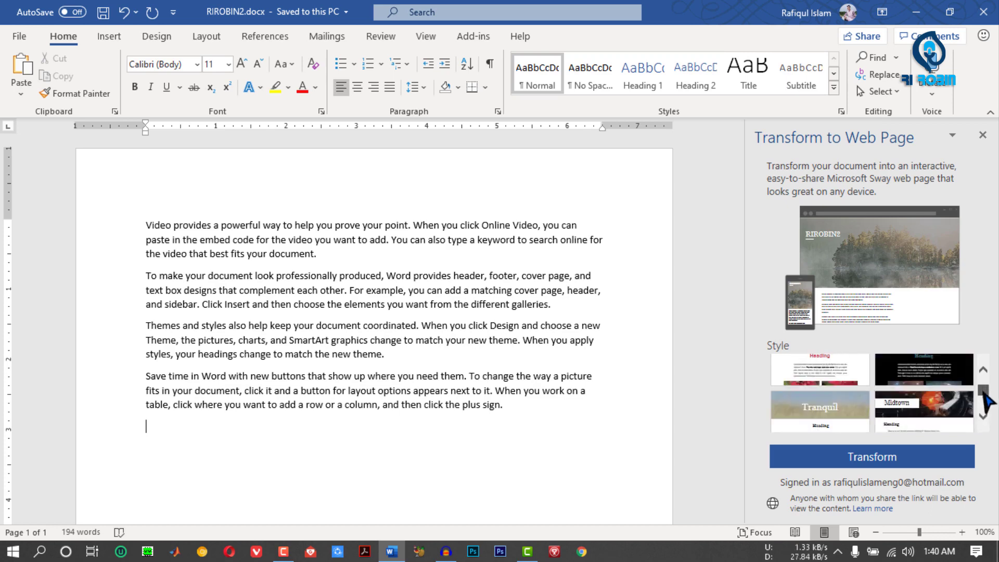
{"action": "left_click", "coordinate": [983, 136]}
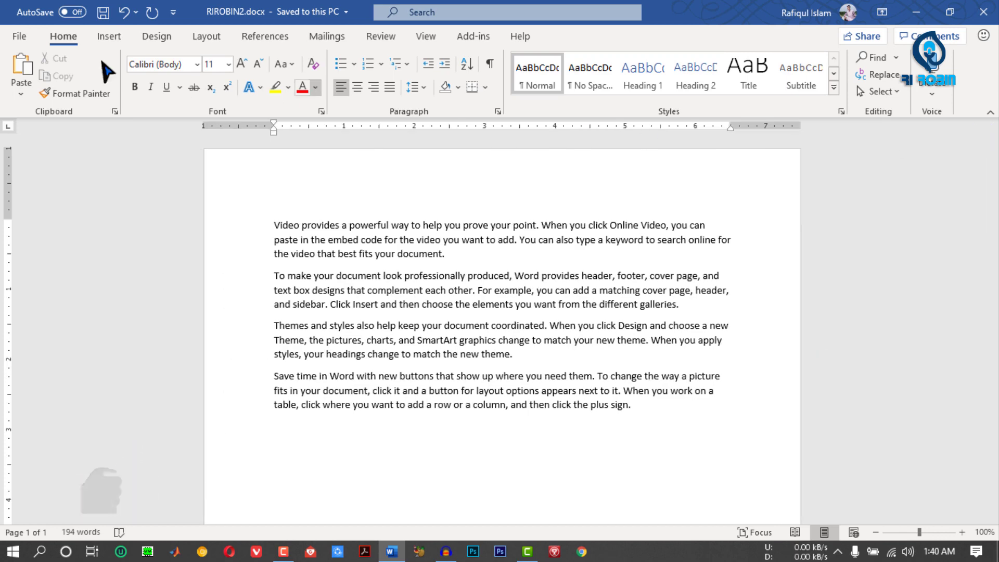
- Close RIROBIN2.docx and create a new blank document
{"action": "left_click", "coordinate": [20, 36]}
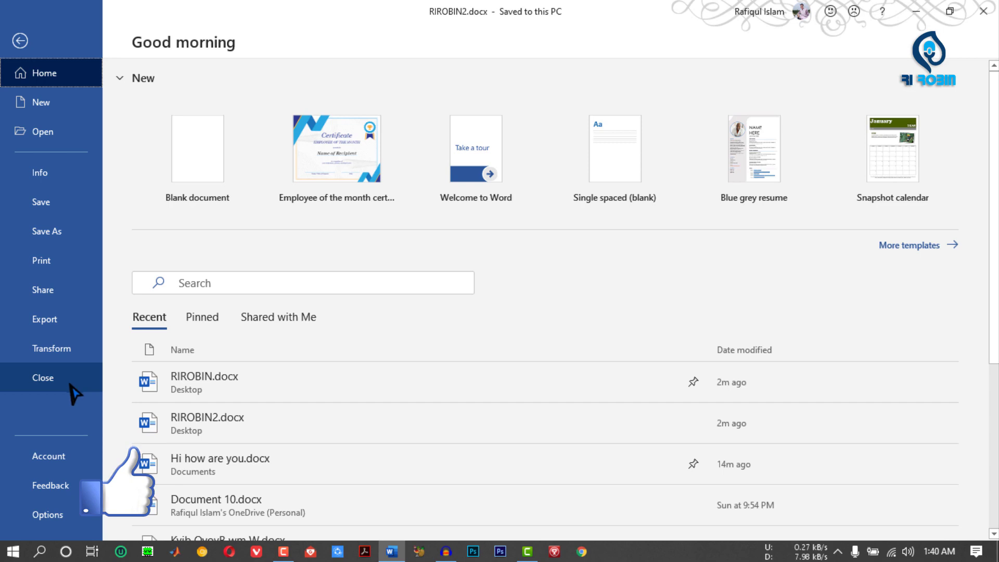
{"action": "left_click", "coordinate": [35, 386]}
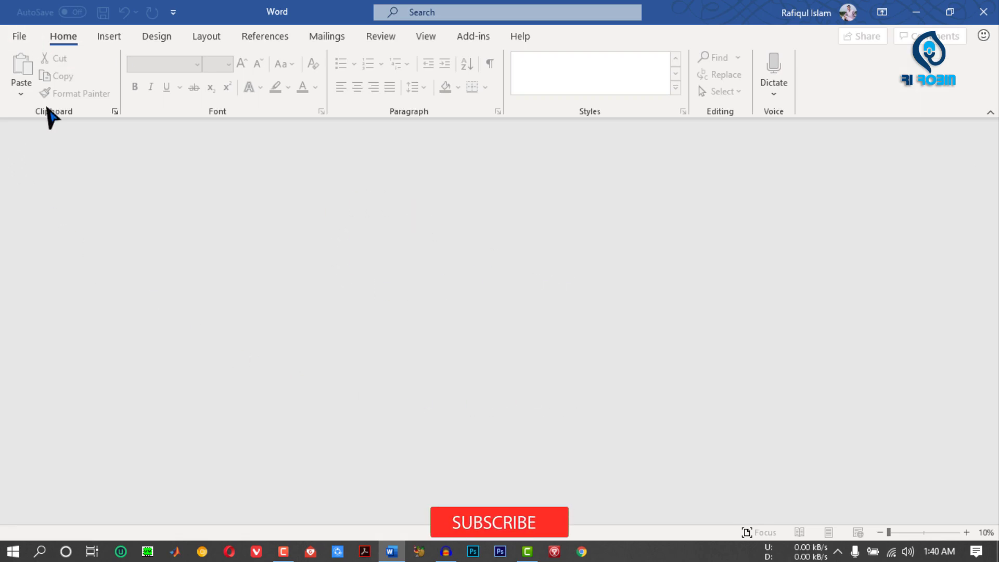
{"action": "left_click", "coordinate": [22, 37]}
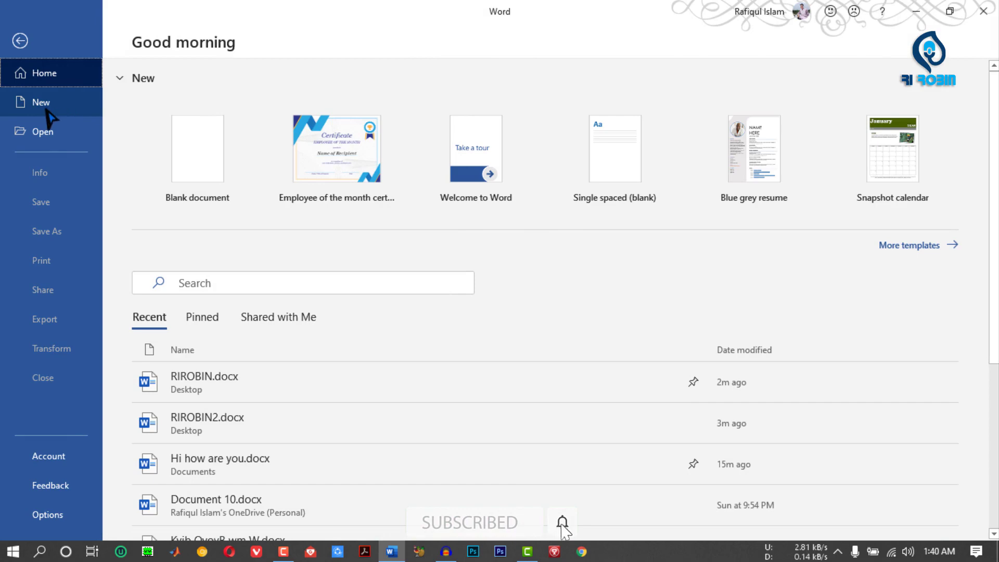
{"action": "left_click", "coordinate": [203, 161]}
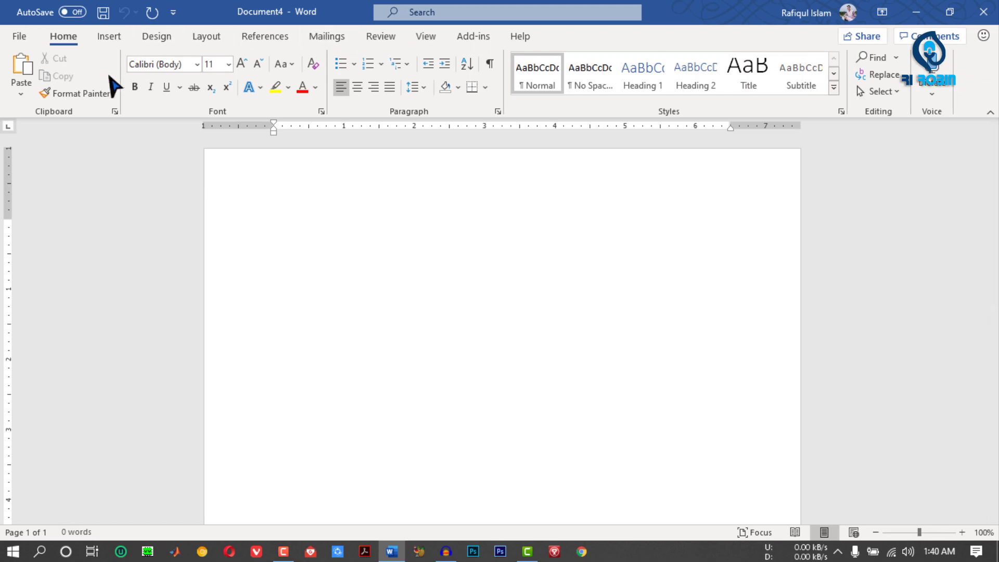
- Open RIROBIN.docx from the list of recent documents
{"action": "left_click", "coordinate": [17, 36]}
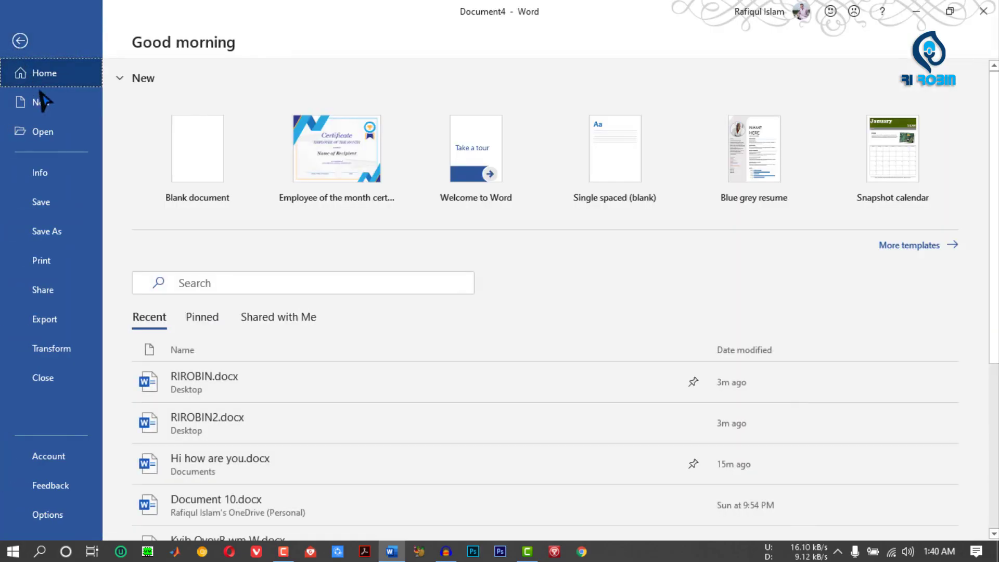
{"action": "left_click", "coordinate": [46, 134]}
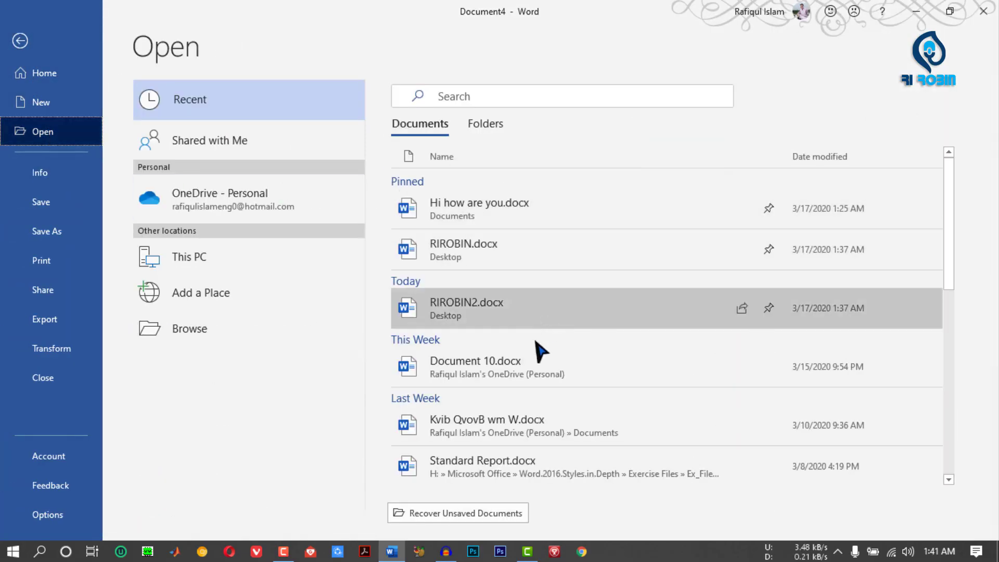
{"action": "left_click", "coordinate": [468, 250]}
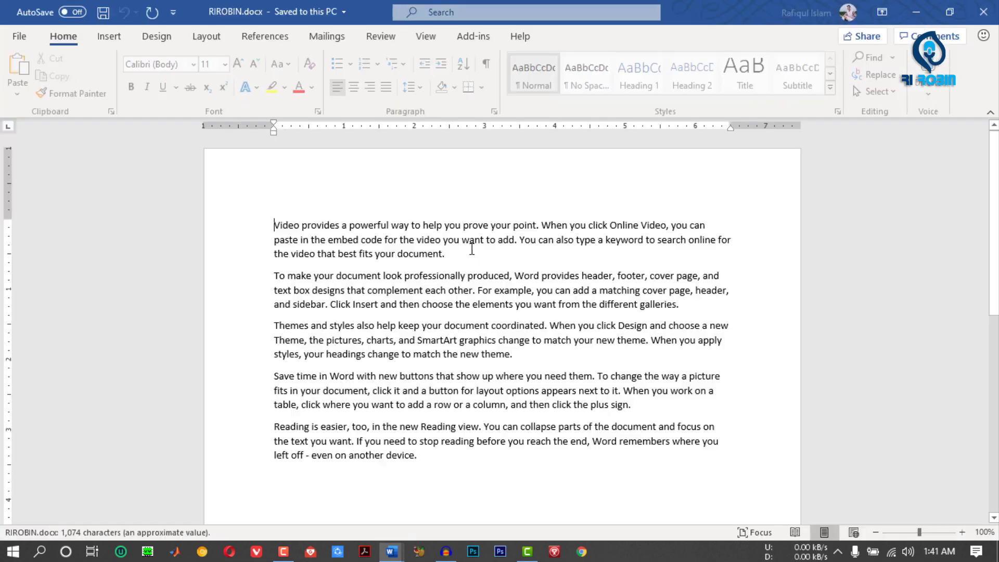
- Review the account and product information, and look at the available feedback options without sending any
{"action": "key", "text": "alt+f"}
{"action": "left_click", "coordinate": [71, 465]}
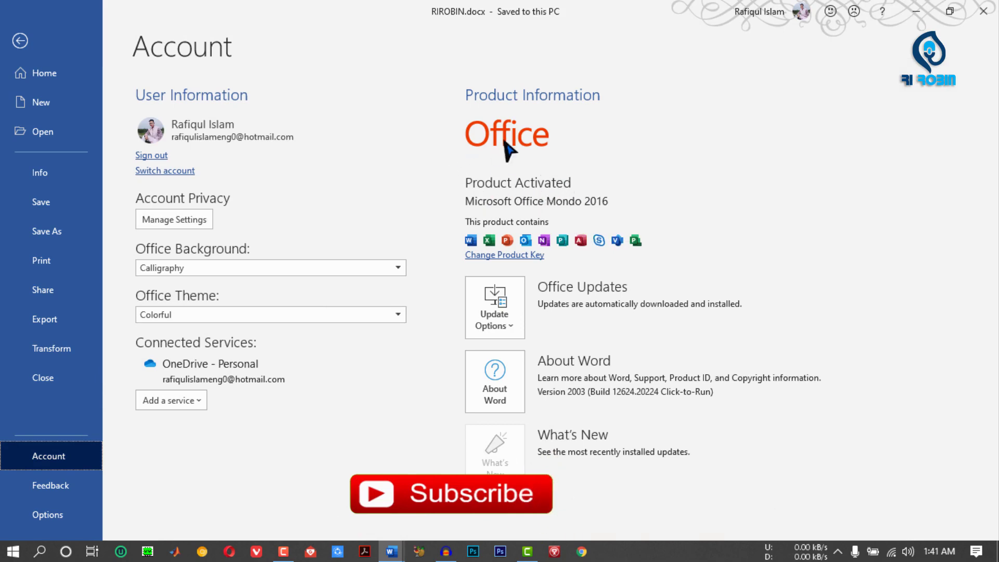
{"action": "left_click", "coordinate": [54, 476]}
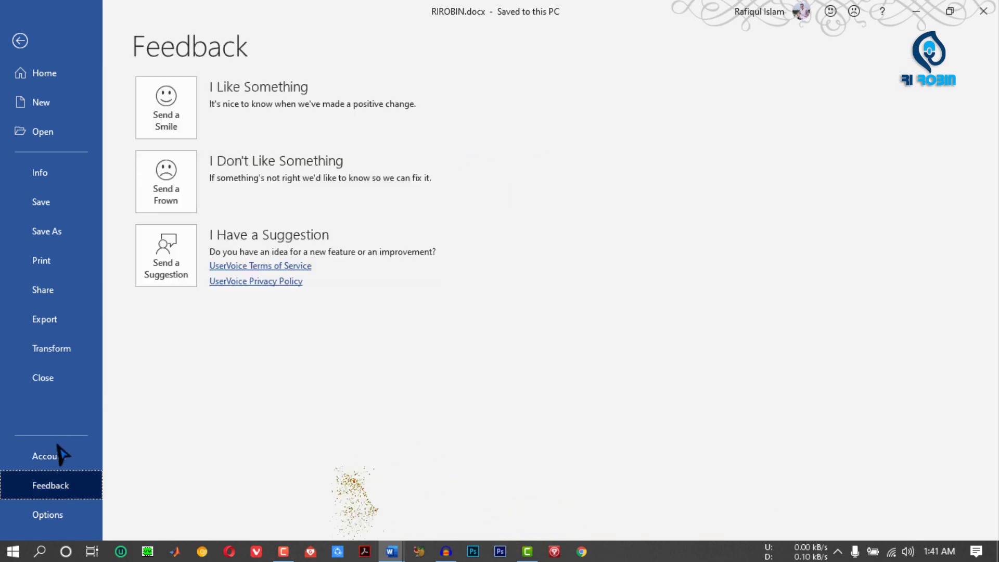
{"action": "left_click", "coordinate": [52, 458]}
{"action": "left_click", "coordinate": [23, 491]}
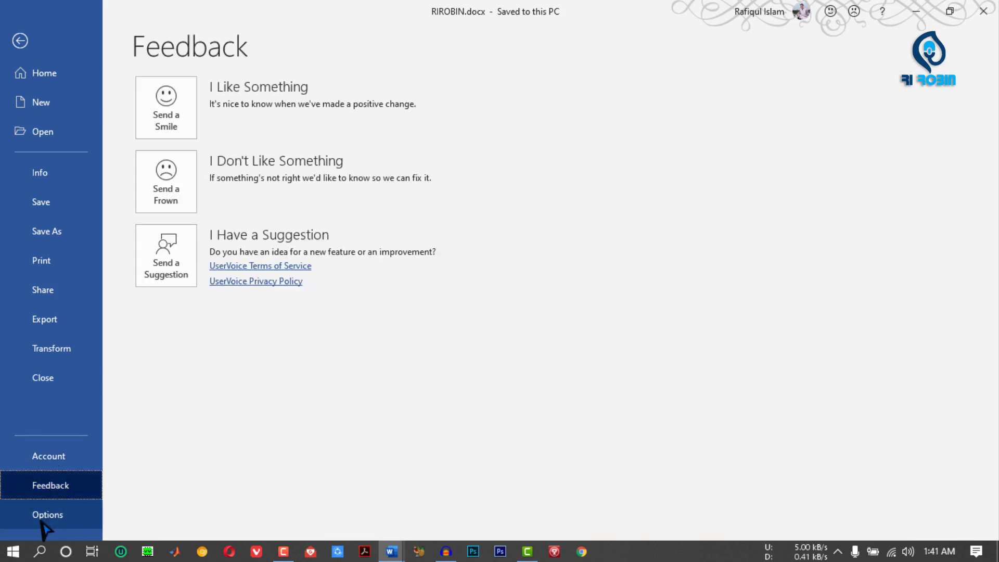
- View the General settings in Word Options and close them without changing anything
{"action": "left_click", "coordinate": [42, 516]}
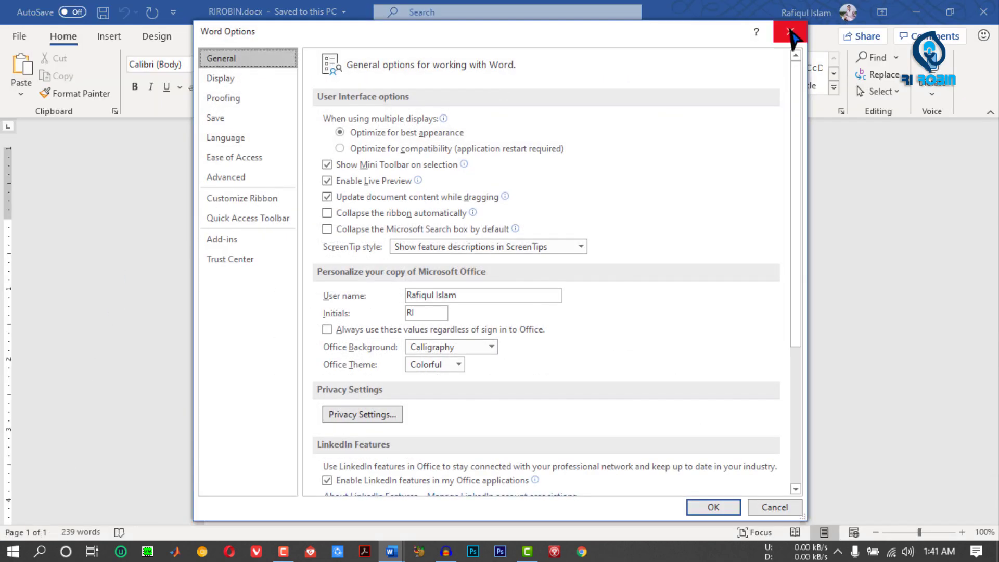
{"action": "left_click", "coordinate": [791, 23]}
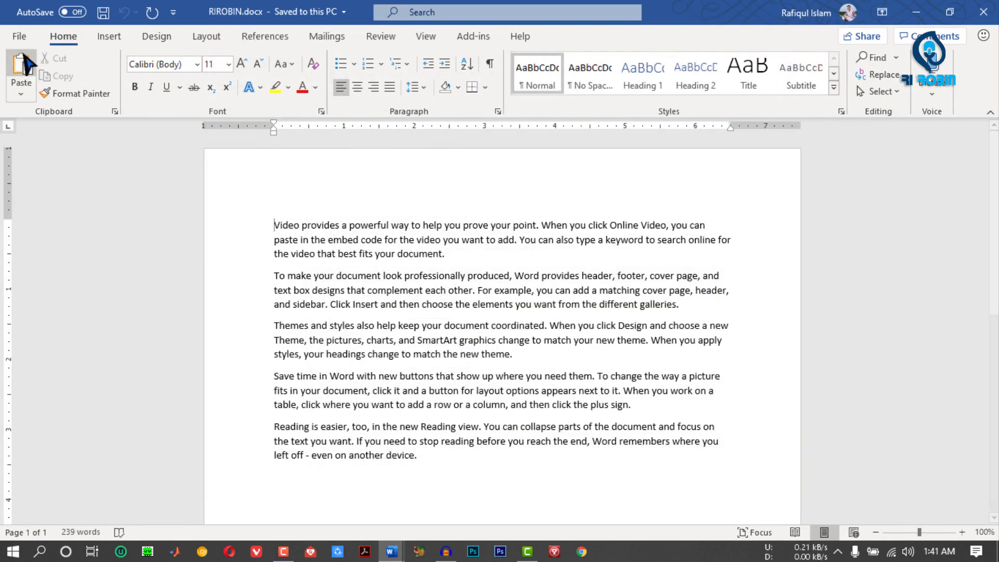
{"action": "left_click", "coordinate": [17, 36]}
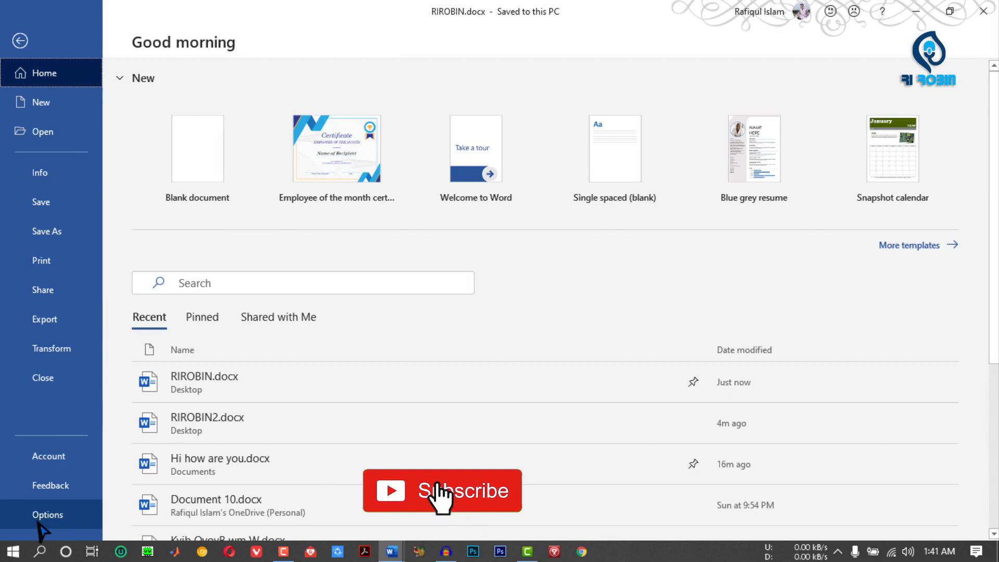
{"action": "key", "text": "Escape"}
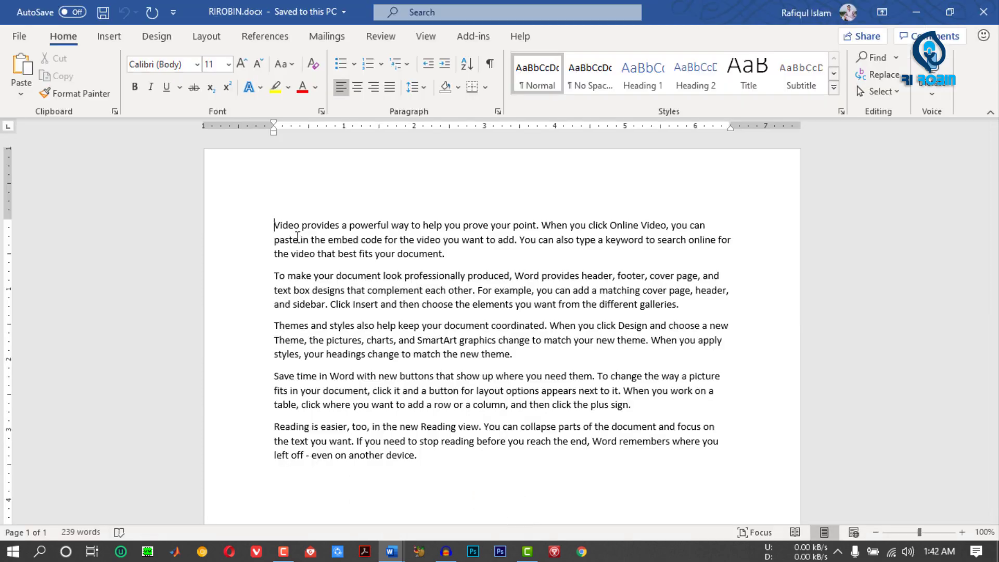
{"action": "left_click", "coordinate": [19, 36]}
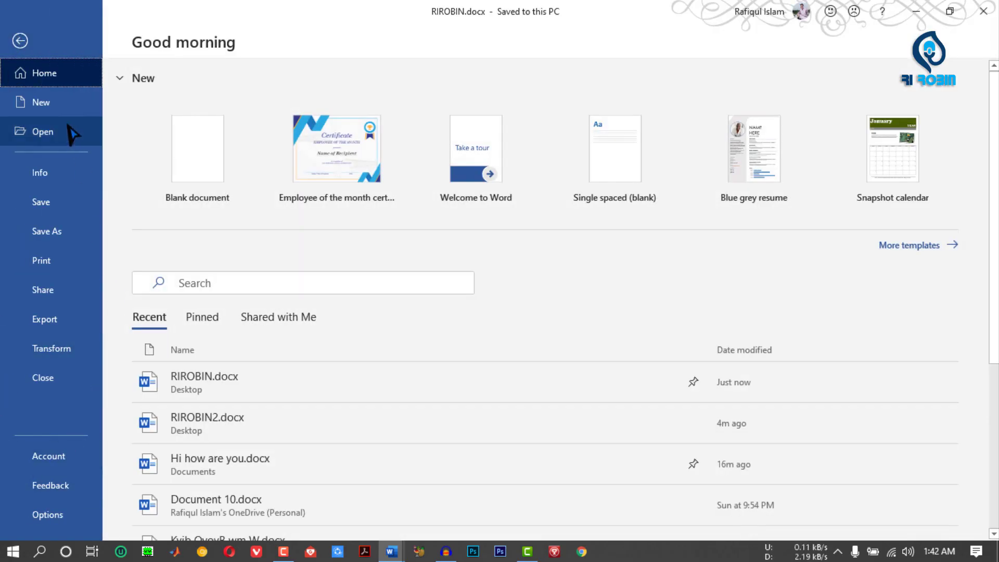
{"action": "key", "text": "Escape"}
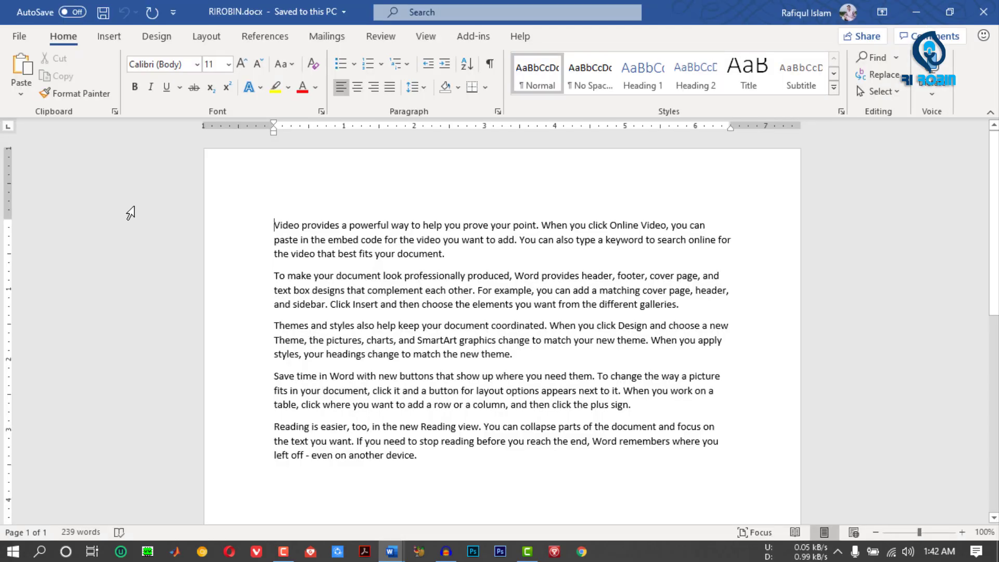